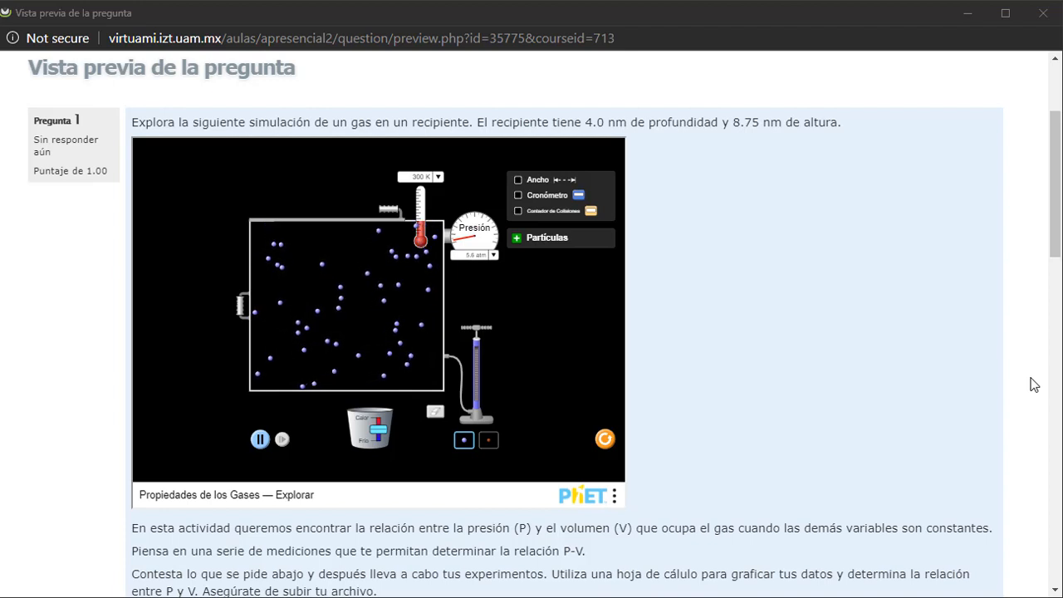
- Examine the preview of the existing gas question, from the embedded simulation and instructions to the answer template and file upload area
{"action": "scroll", "coordinate": [1035, 384], "scroll_direction": "down", "scroll_amount": 1}
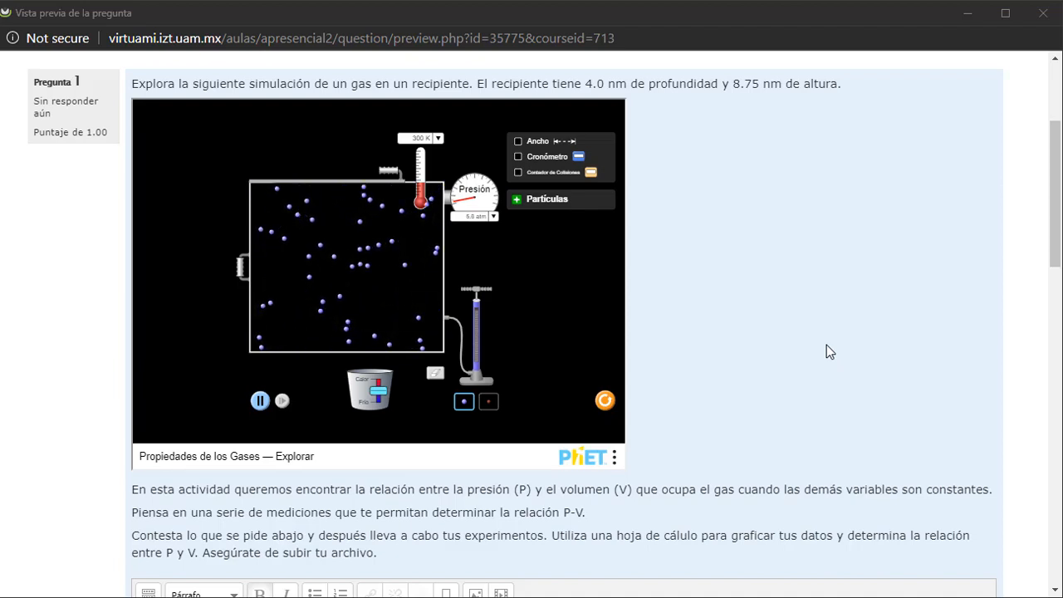
{"action": "scroll", "coordinate": [827, 345], "scroll_direction": "down", "scroll_amount": 2}
{"action": "scroll", "coordinate": [826, 345], "scroll_direction": "down", "scroll_amount": 4}
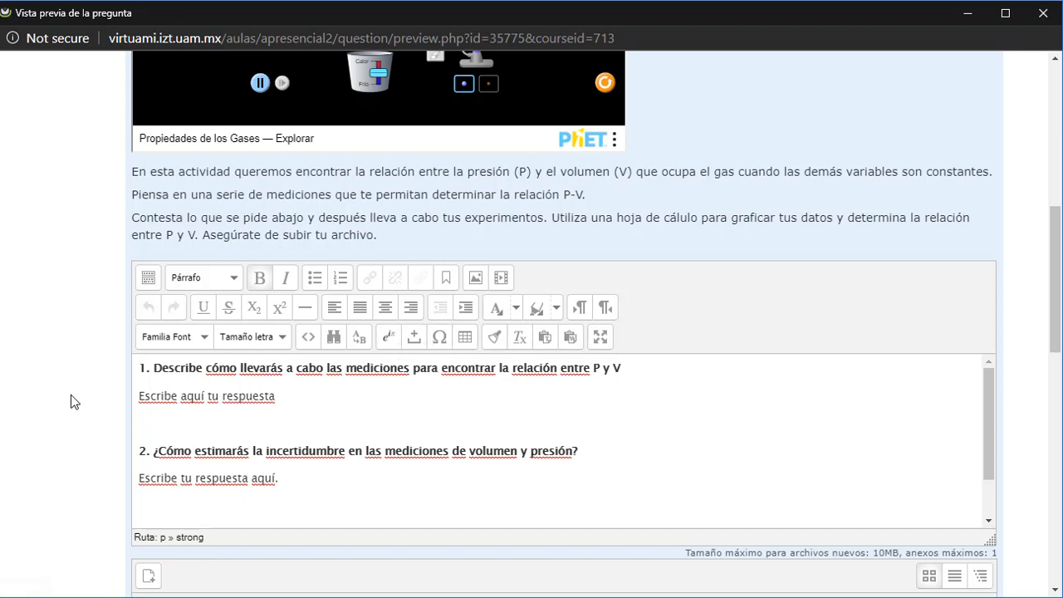
{"action": "scroll", "coordinate": [70, 395], "scroll_direction": "down", "scroll_amount": 2}
{"action": "scroll", "coordinate": [71, 394], "scroll_direction": "down", "scroll_amount": 1}
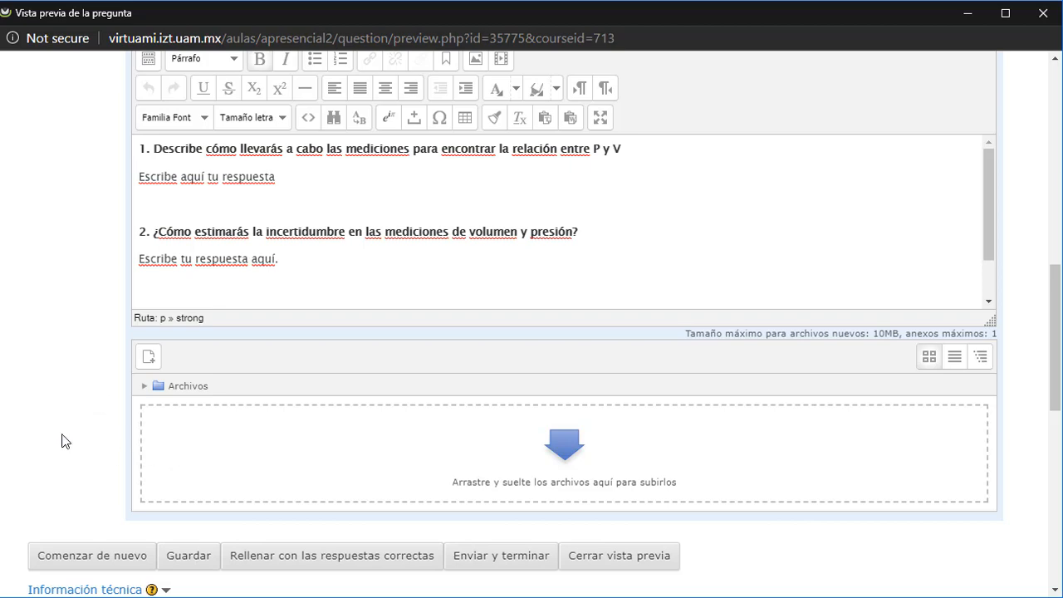
{"action": "scroll", "coordinate": [80, 296], "scroll_direction": "up", "scroll_amount": 5}
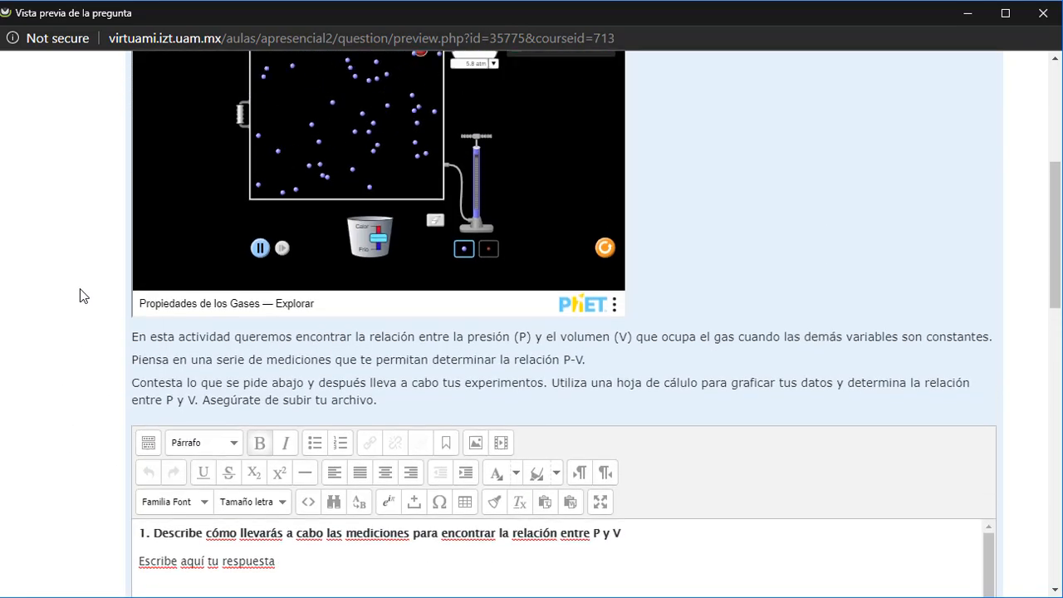
{"action": "scroll", "coordinate": [80, 296], "scroll_direction": "up", "scroll_amount": 5}
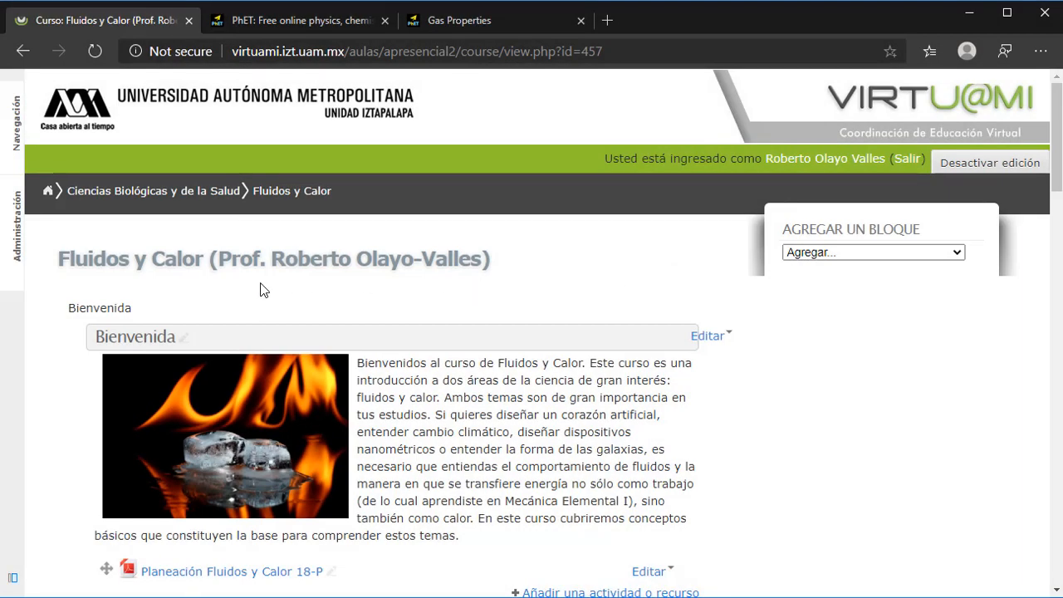
- Open the Fluidos y Calor course's question bank and create a new question of type Ensayo
{"action": "left_click", "coordinate": [16, 244]}
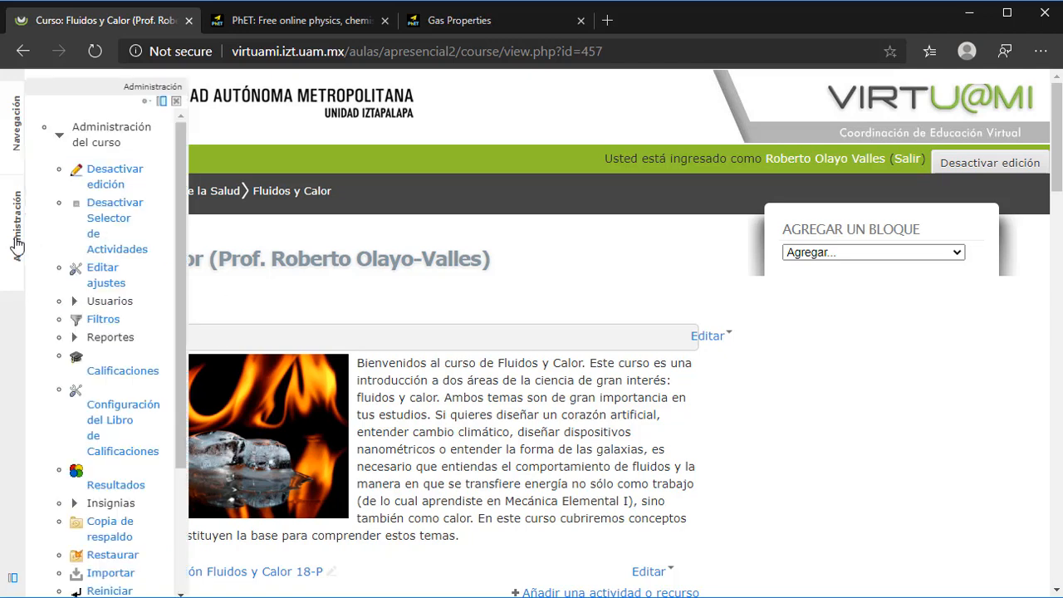
{"action": "scroll", "coordinate": [112, 449], "scroll_direction": "down", "scroll_amount": 2}
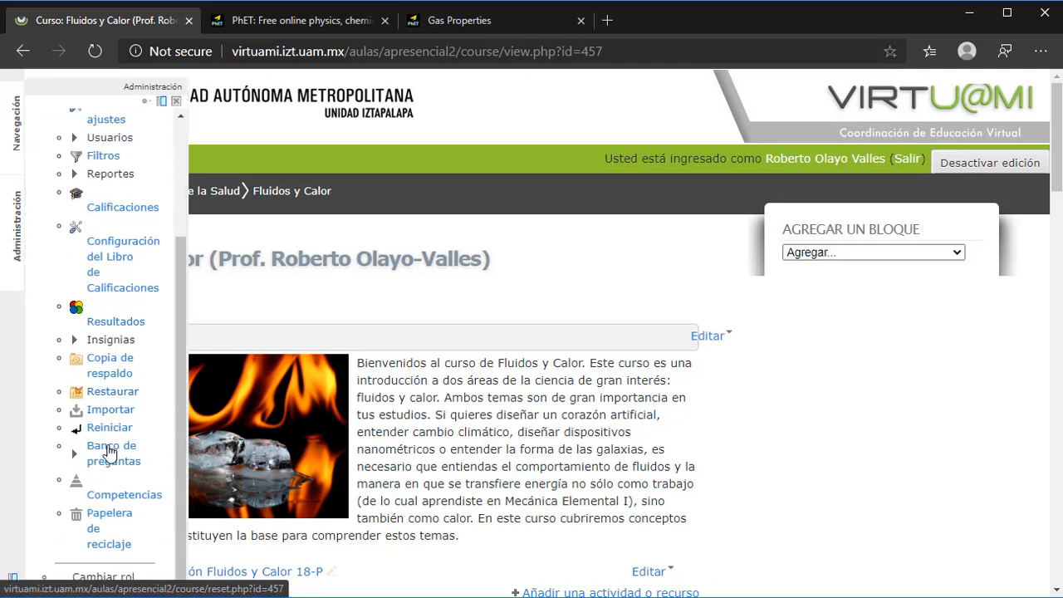
{"action": "left_click", "coordinate": [109, 452]}
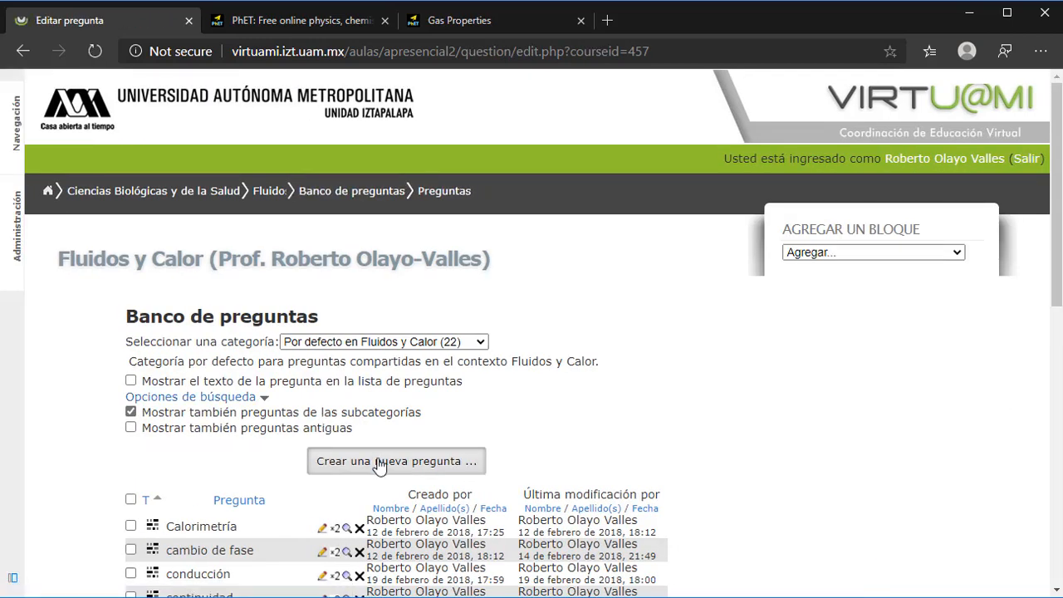
{"action": "left_click", "coordinate": [379, 463]}
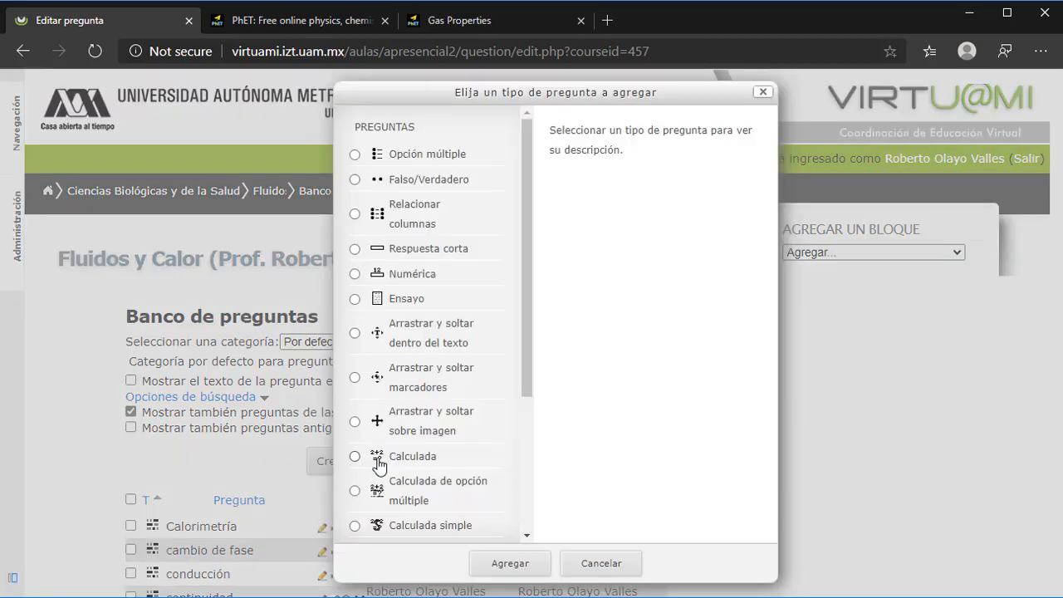
{"action": "left_click", "coordinate": [405, 296]}
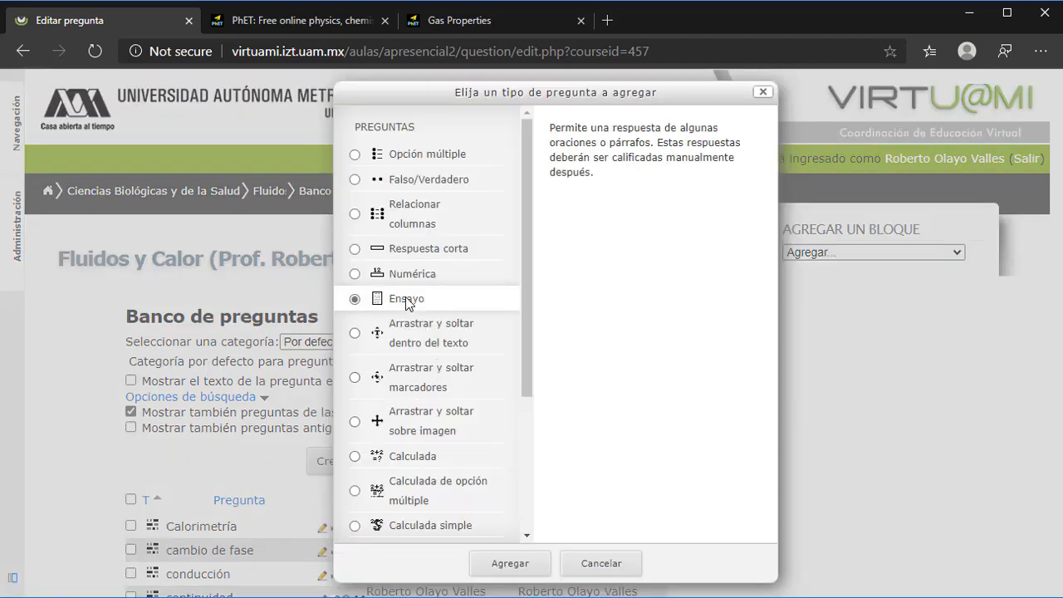
{"action": "left_click", "coordinate": [510, 565]}
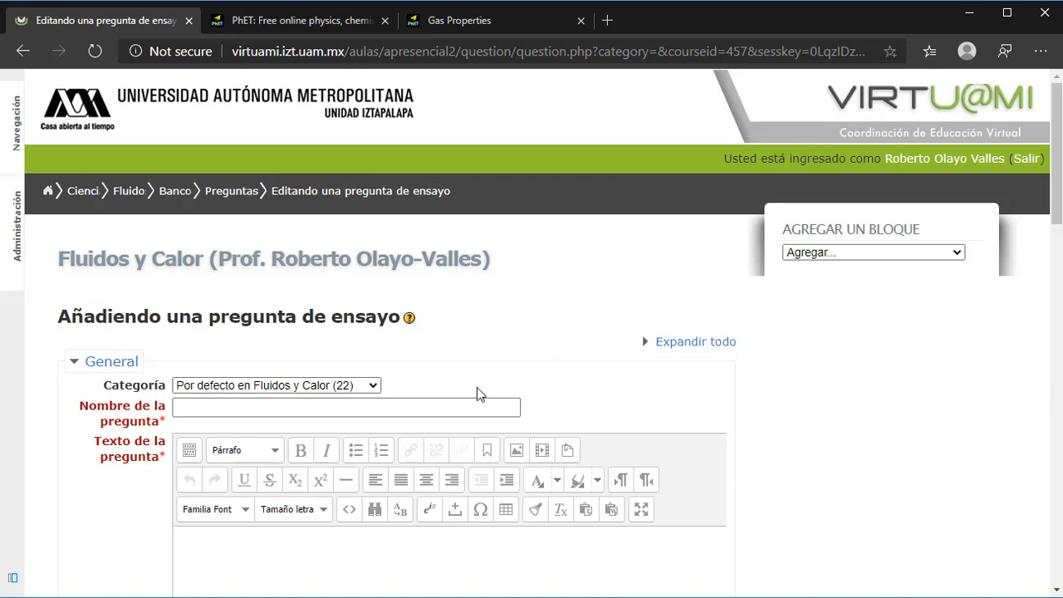
- Name the question "Relación P-T en gases" and paste the Spanish introduction describing the gas container, 4.0 nm deep and 8.75 nm high, as its text
{"action": "left_click", "coordinate": [428, 406]}
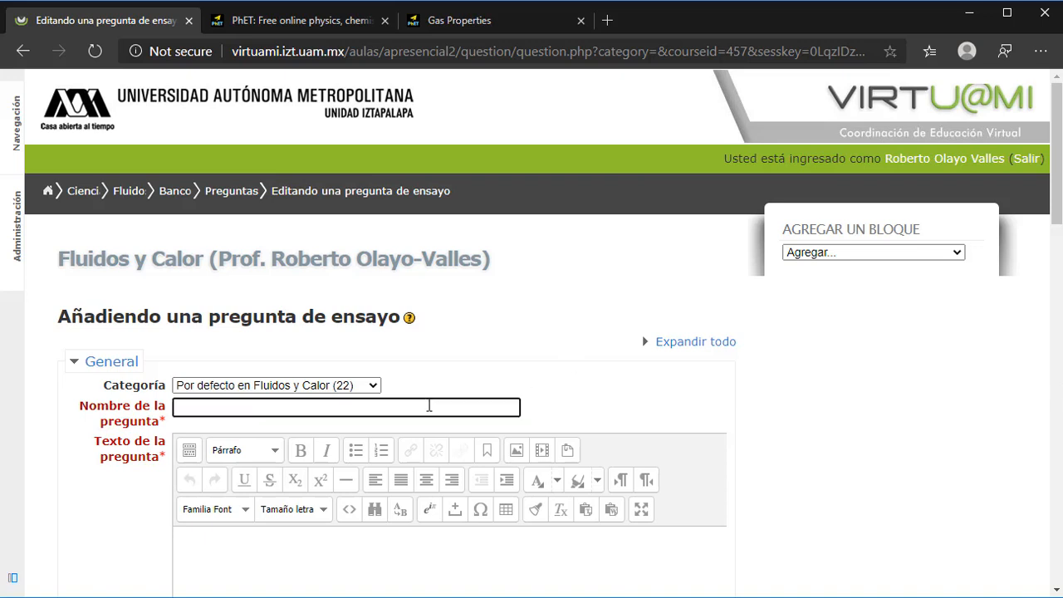
{"action": "type", "text": "Relación P-T en gases"}
{"action": "scroll", "coordinate": [429, 406], "scroll_direction": "down", "scroll_amount": 2}
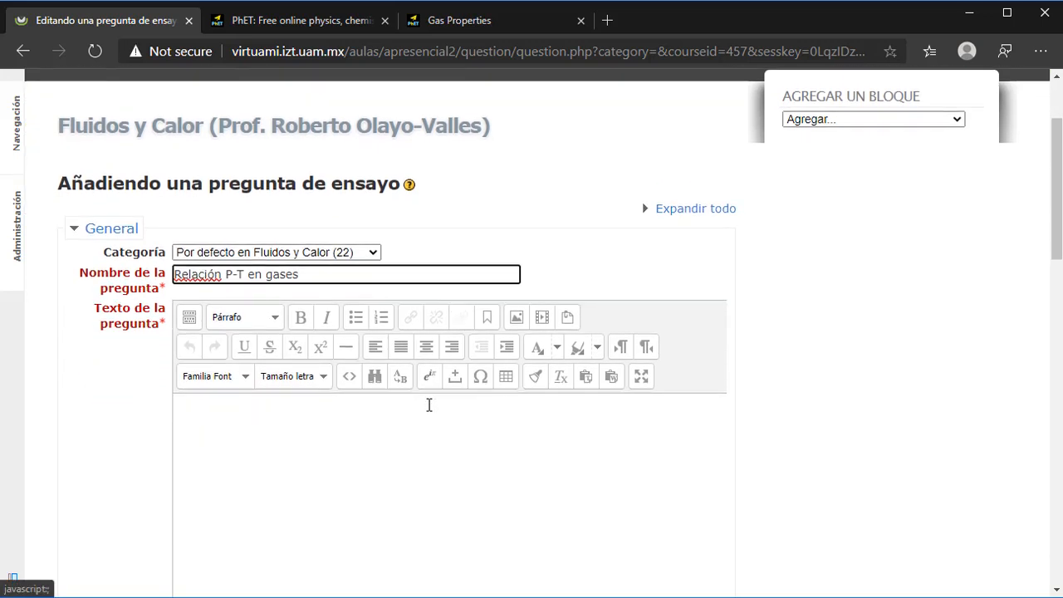
{"action": "scroll", "coordinate": [429, 405], "scroll_direction": "down", "scroll_amount": 1}
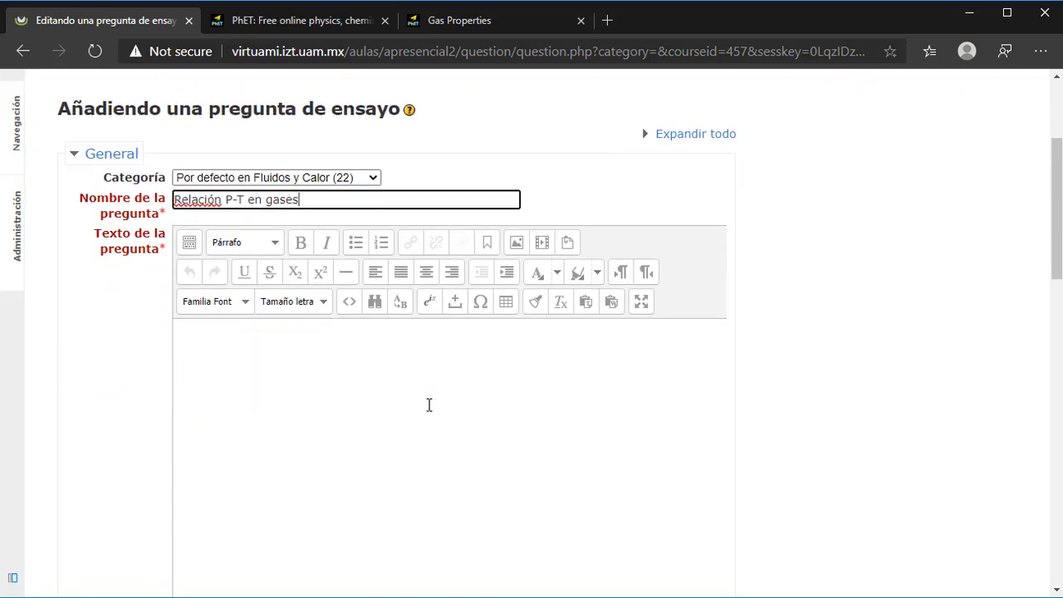
{"action": "left_click", "coordinate": [293, 338]}
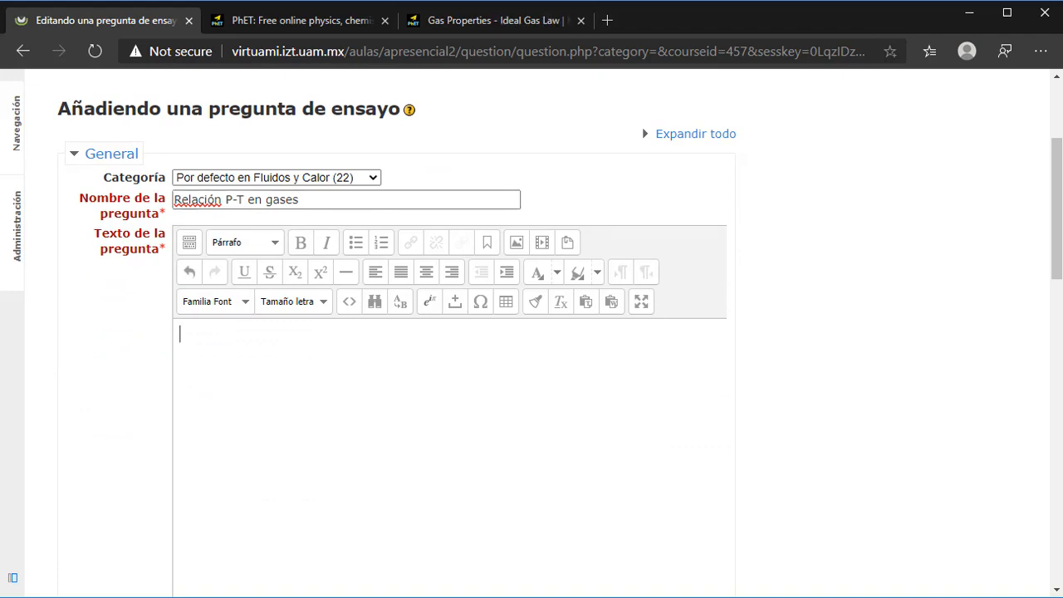
{"action": "key", "text": "ctrl+v"}
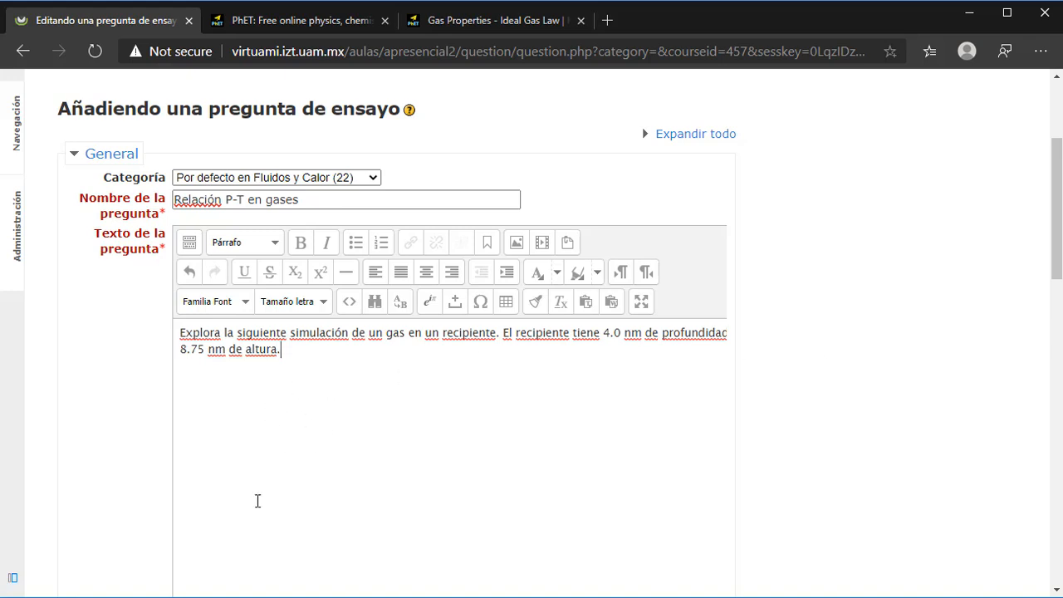
- Switch to the PhET site and copy the embed code of the Gas Properties simulation
{"action": "left_click", "coordinate": [318, 23]}
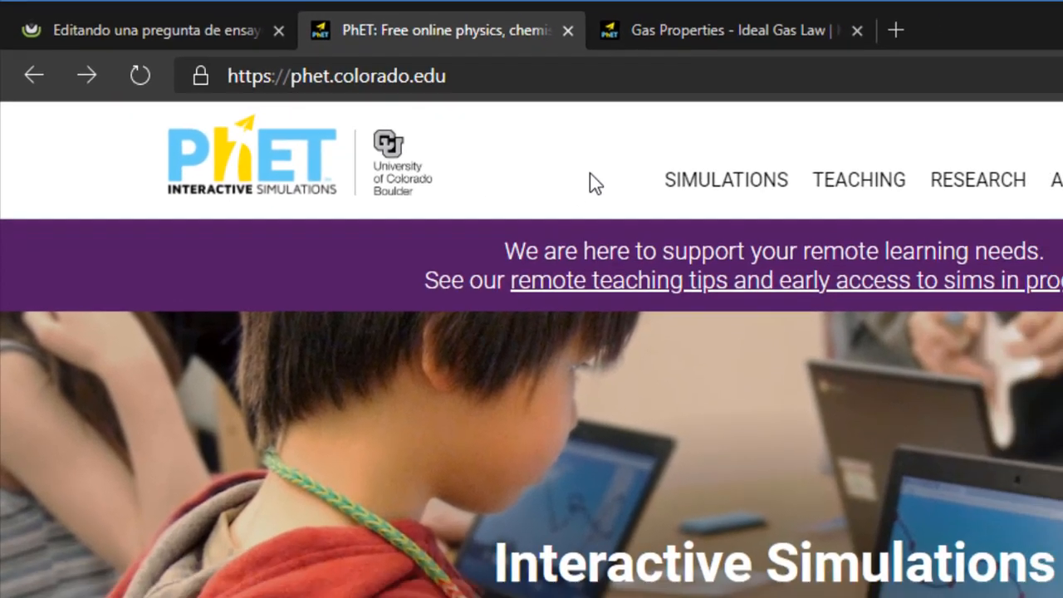
{"action": "mouse_move", "coordinate": [811, 215]}
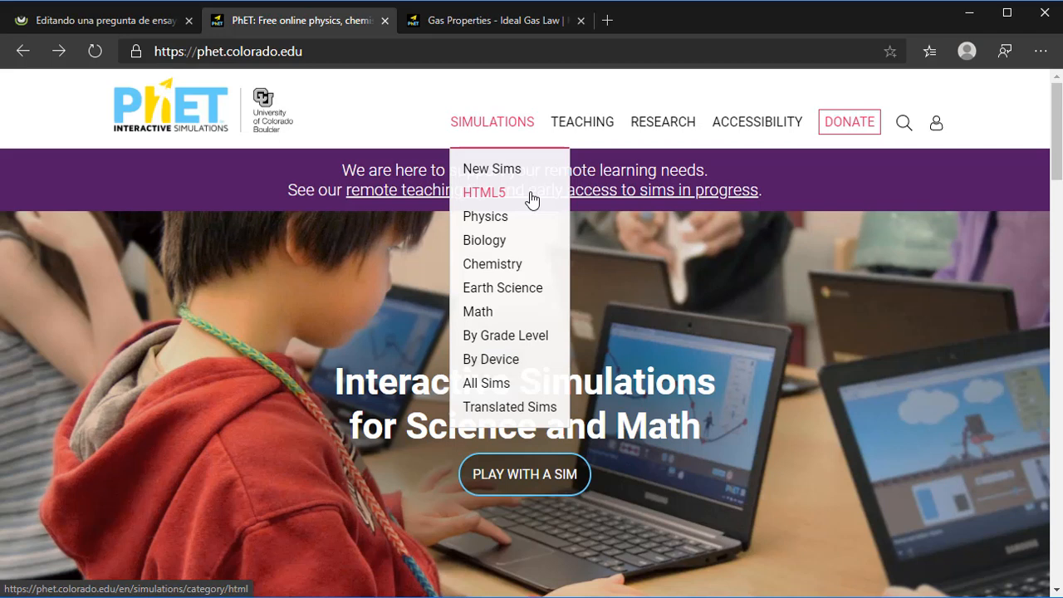
{"action": "left_click", "coordinate": [485, 22]}
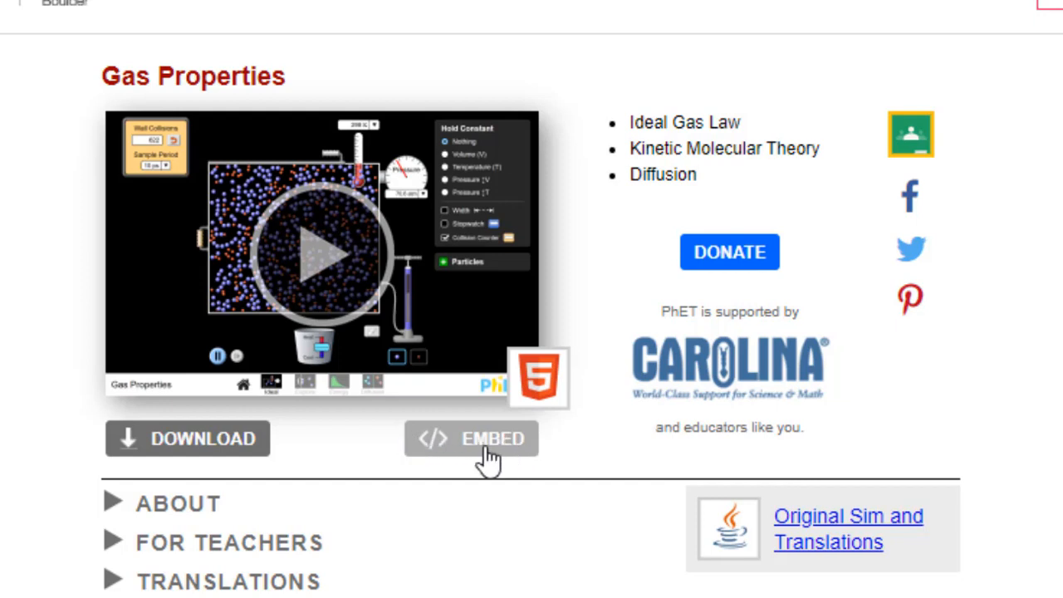
{"action": "left_click", "coordinate": [511, 455]}
{"action": "key", "text": "ctrl+c"}
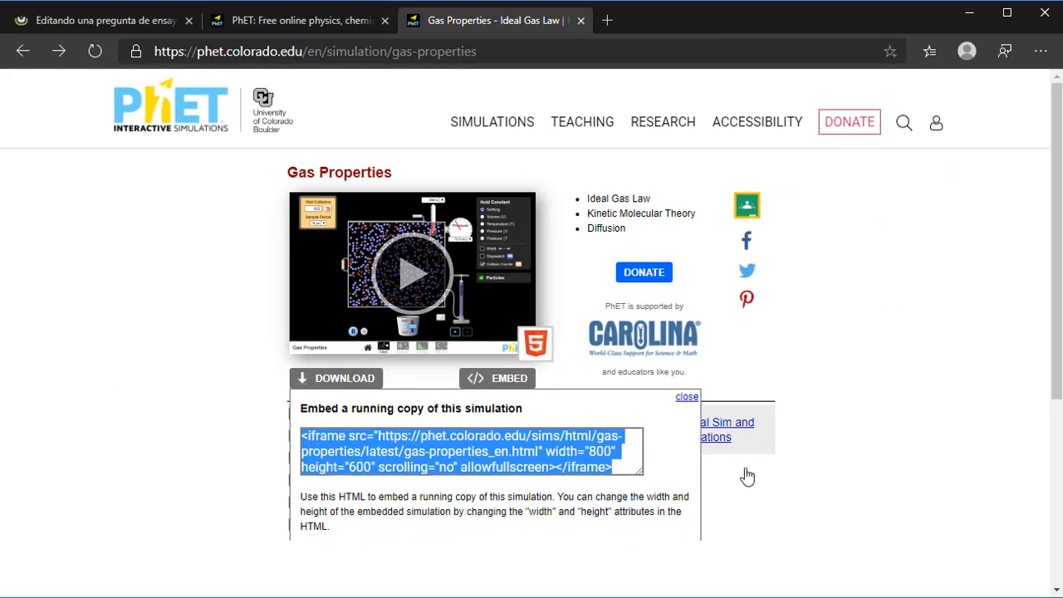
- Return to the essay question and paste the simulation's iframe code below the introduction in the question text's HTML source
{"action": "left_click", "coordinate": [150, 20]}
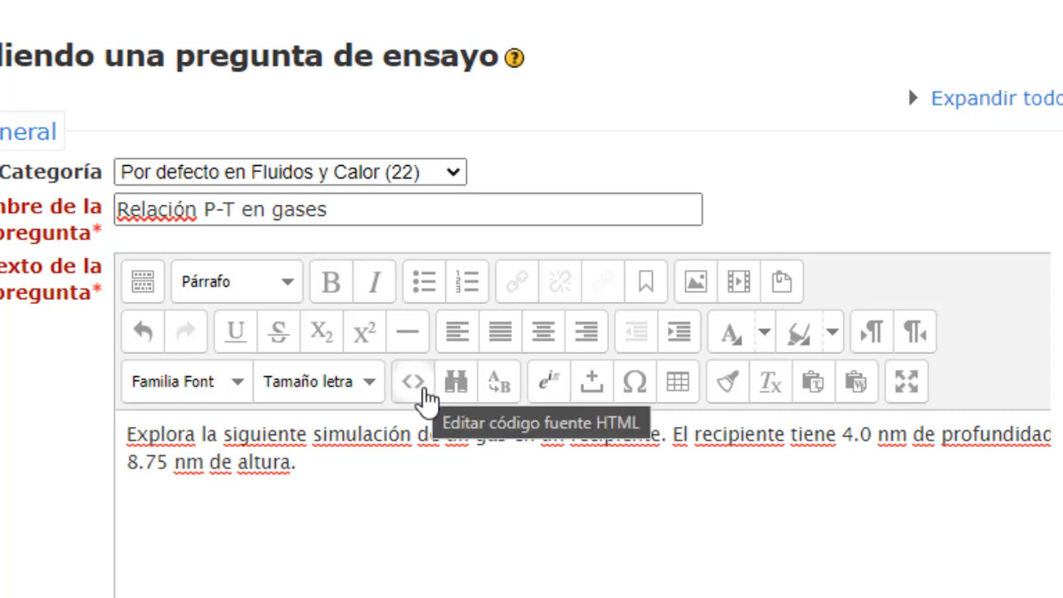
{"action": "left_click", "coordinate": [420, 389]}
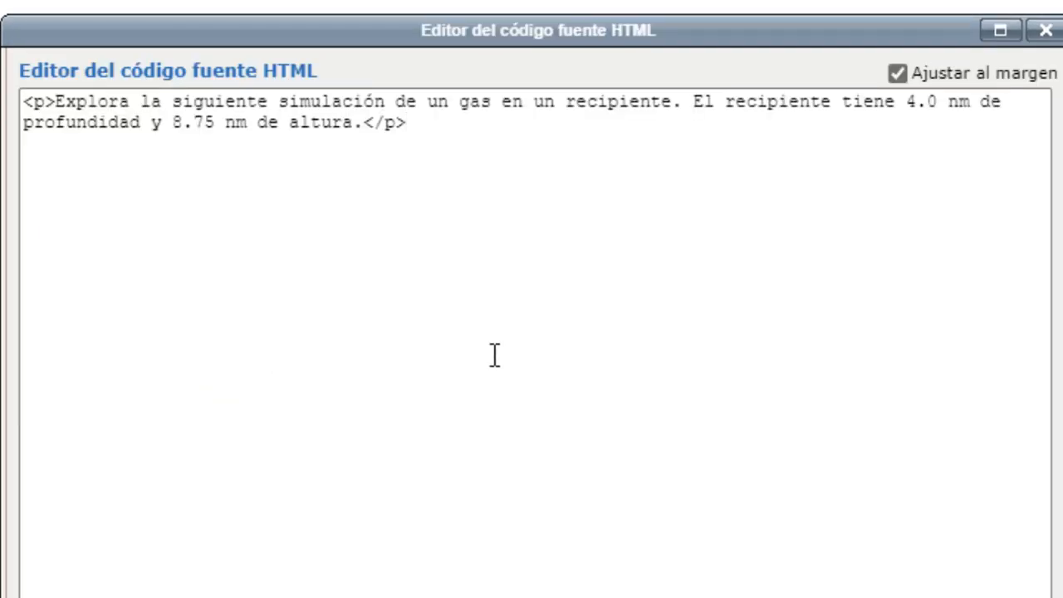
{"action": "key", "text": "ctrl+v"}
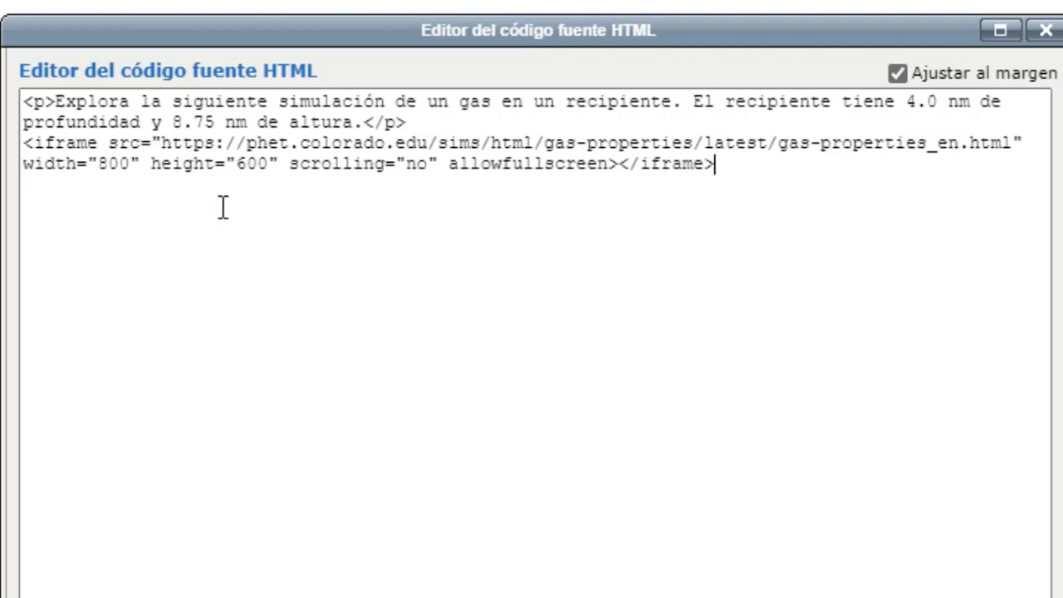
- Set the embedded simulation's width to 600 and its height to 450 in the iframe code
{"action": "left_click", "coordinate": [104, 163]}
{"action": "key", "text": "Delete"}
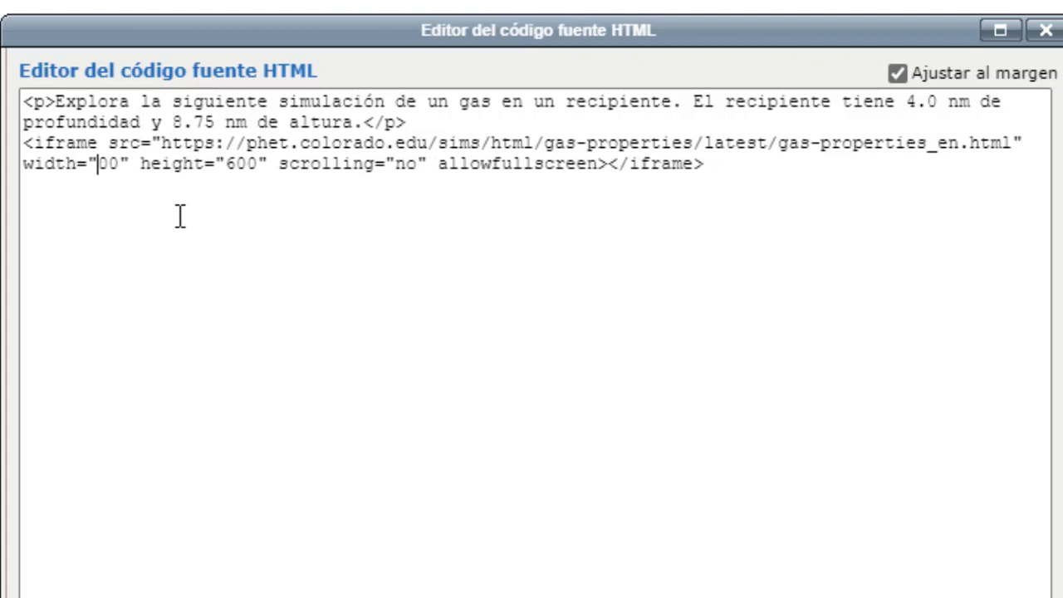
{"action": "type", "text": "6"}
{"action": "left_click", "coordinate": [257, 164]}
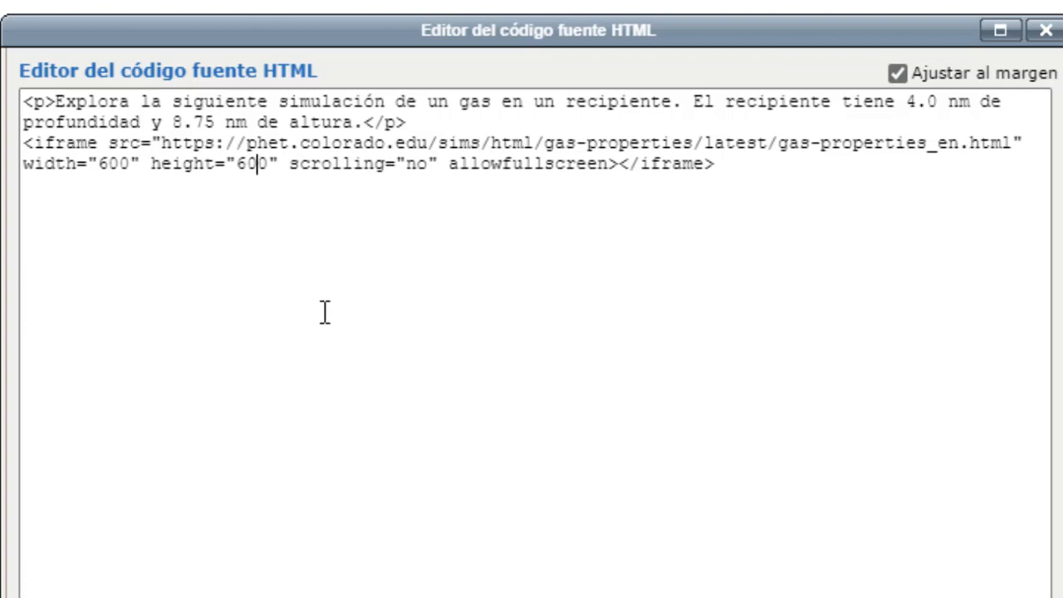
{"action": "key", "text": "BackSpace"}
{"action": "key", "text": "BackSpace"}
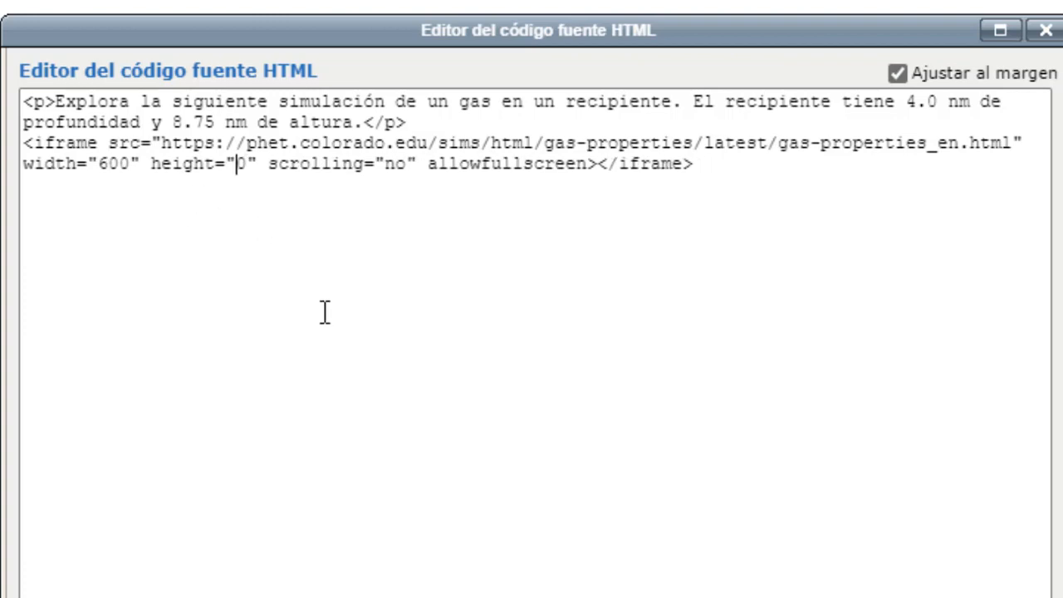
{"action": "type", "text": "45"}
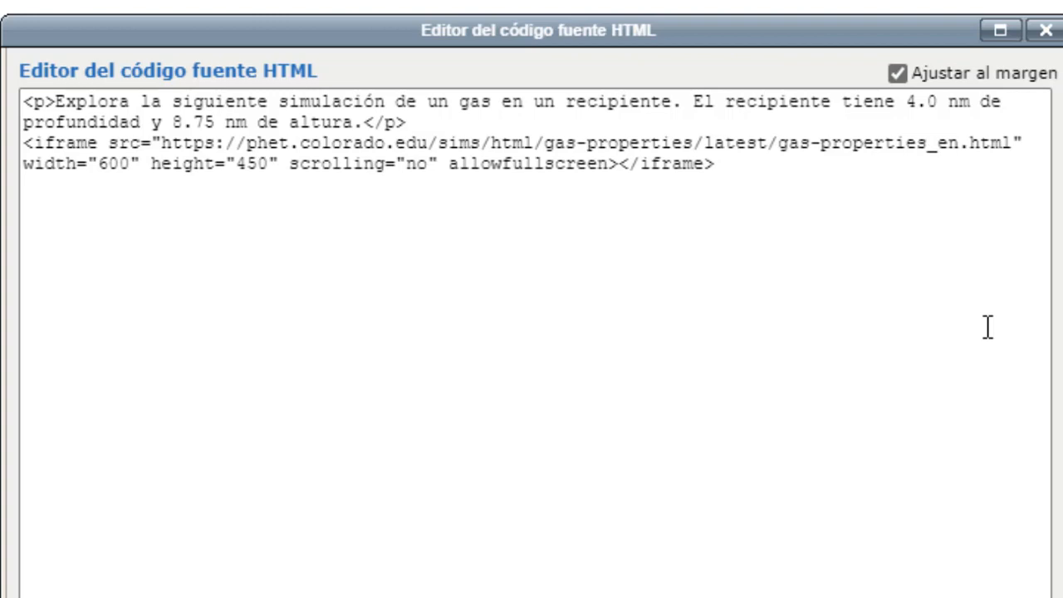
- Switch the embedded simulation to Spanish by changing the file name in the iframe address to gas-properties_es.html
{"action": "left_click", "coordinate": [968, 154]}
{"action": "key", "text": "BackSpace"}
{"action": "type", "text": "s"}
- Launch the Gas Properties simulation on the PhET site and view its Explore screen
{"action": "left_click", "coordinate": [507, 21]}
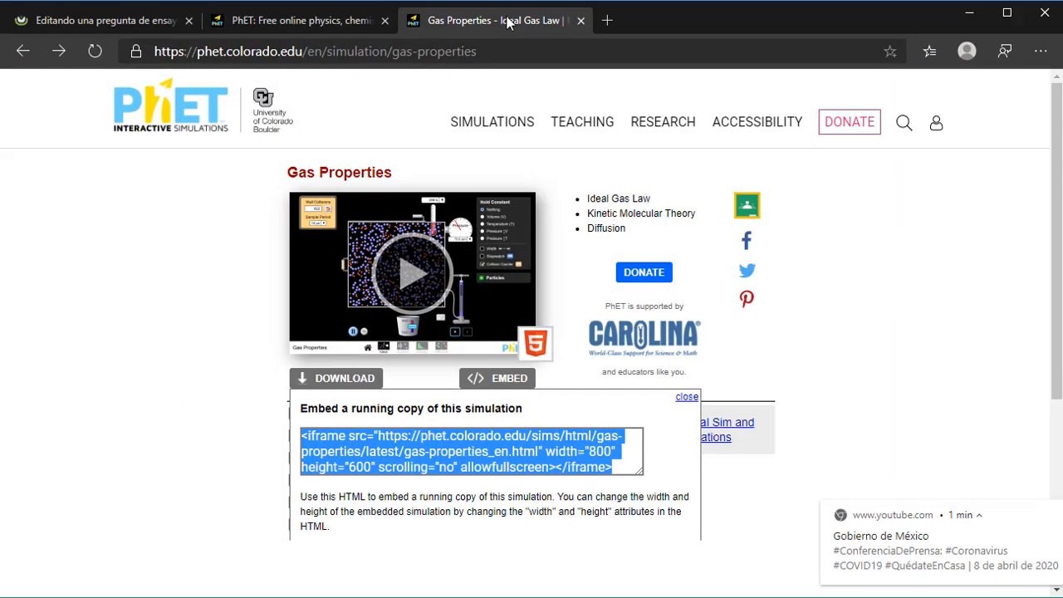
{"action": "left_click", "coordinate": [405, 277]}
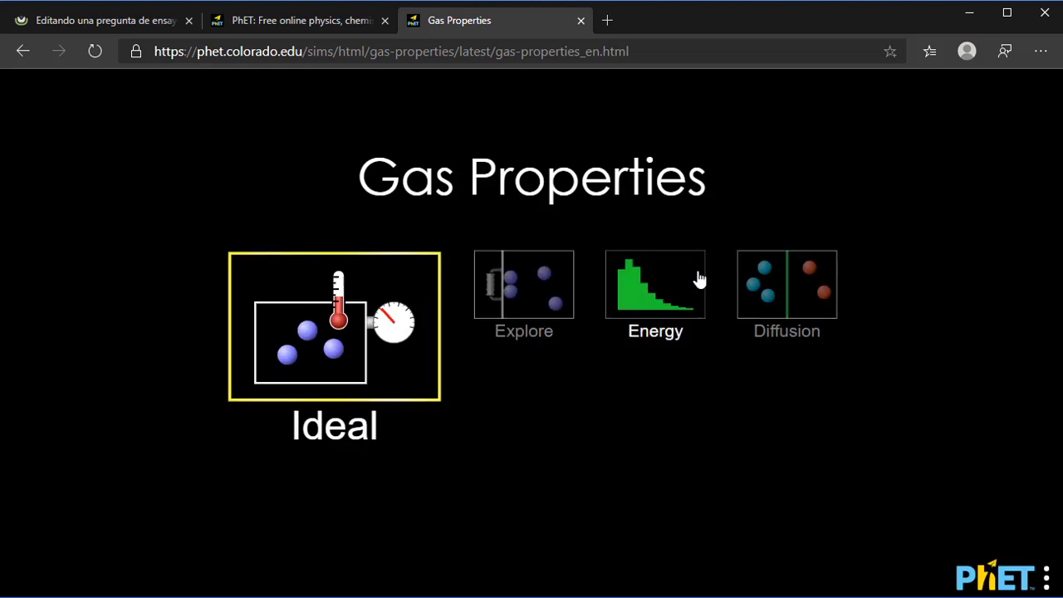
{"action": "left_click", "coordinate": [528, 303]}
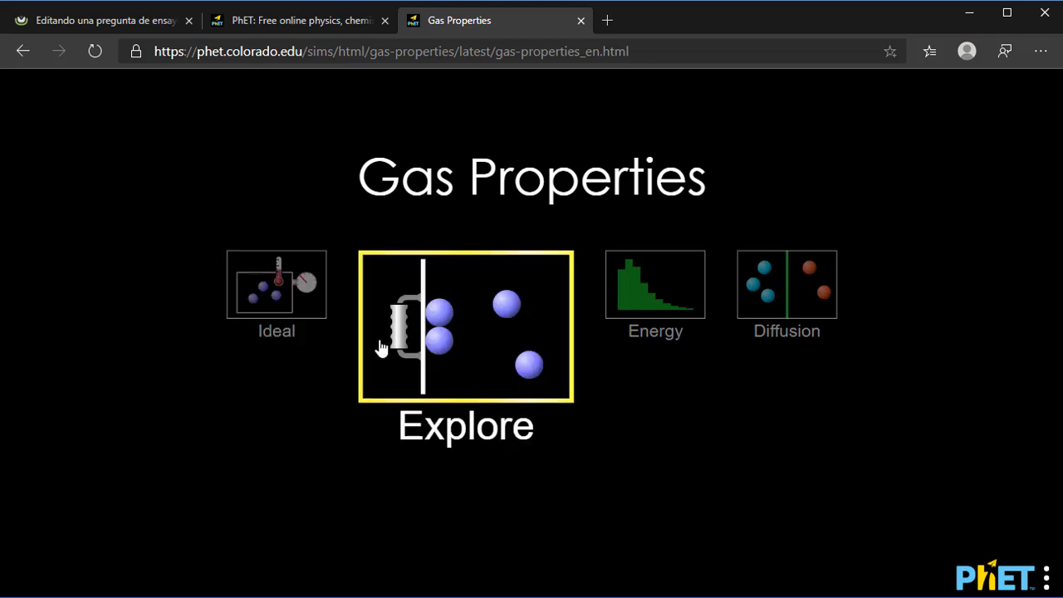
{"action": "left_click", "coordinate": [433, 337]}
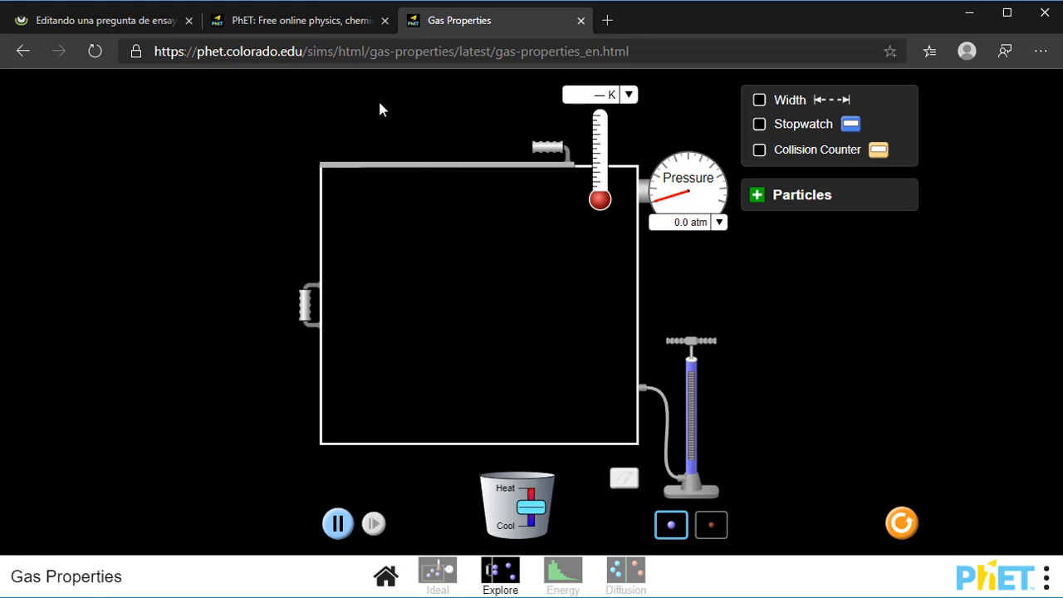
- Append ?screens=2 to the simulation address in the question's iframe code so that only the Explore screen is embedded
{"action": "left_click", "coordinate": [114, 23]}
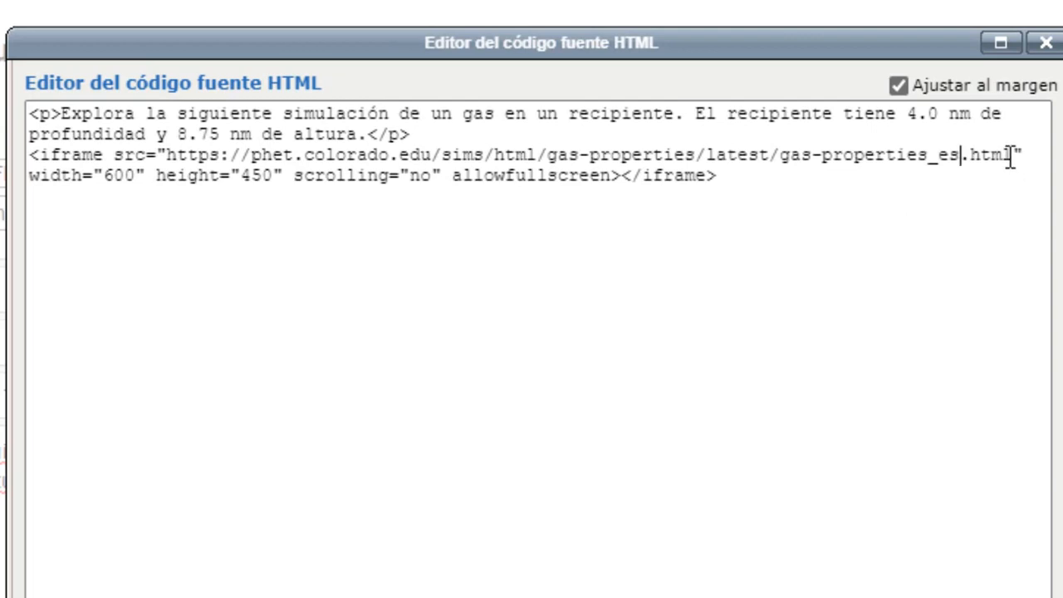
{"action": "left_click", "coordinate": [1007, 157]}
{"action": "type", "text": "?screens"}
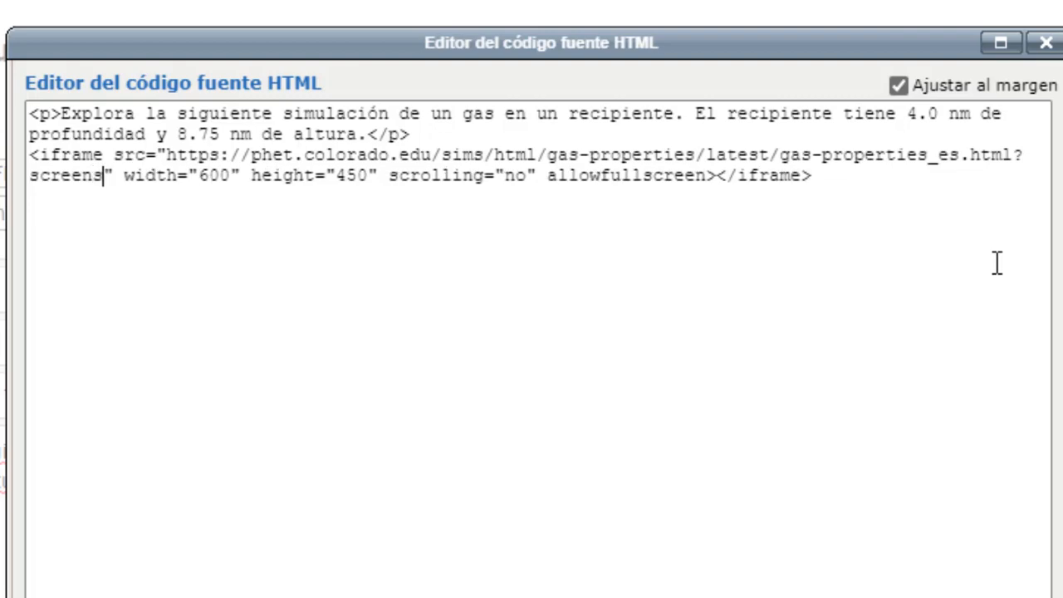
{"action": "type", "text": "=2"}
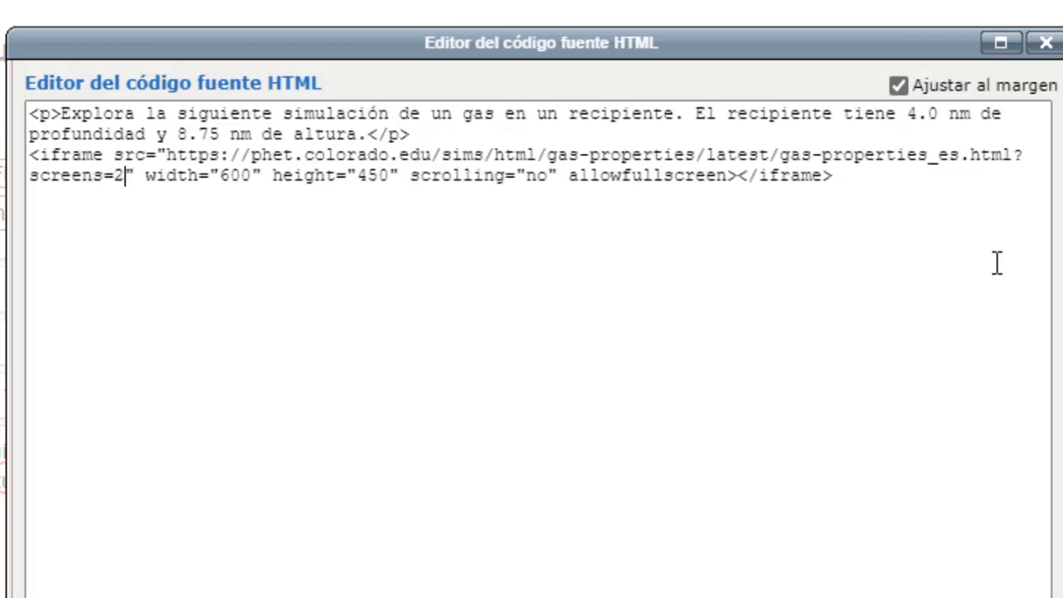
{"action": "key", "text": "Left"}
{"action": "key", "text": "Left"}
{"action": "key", "text": "Left"}
{"action": "key", "text": "Left"}
{"action": "key", "text": "Left"}
{"action": "key", "text": "Left"}
{"action": "key", "text": "Left"}
{"action": "key", "text": "Left"}
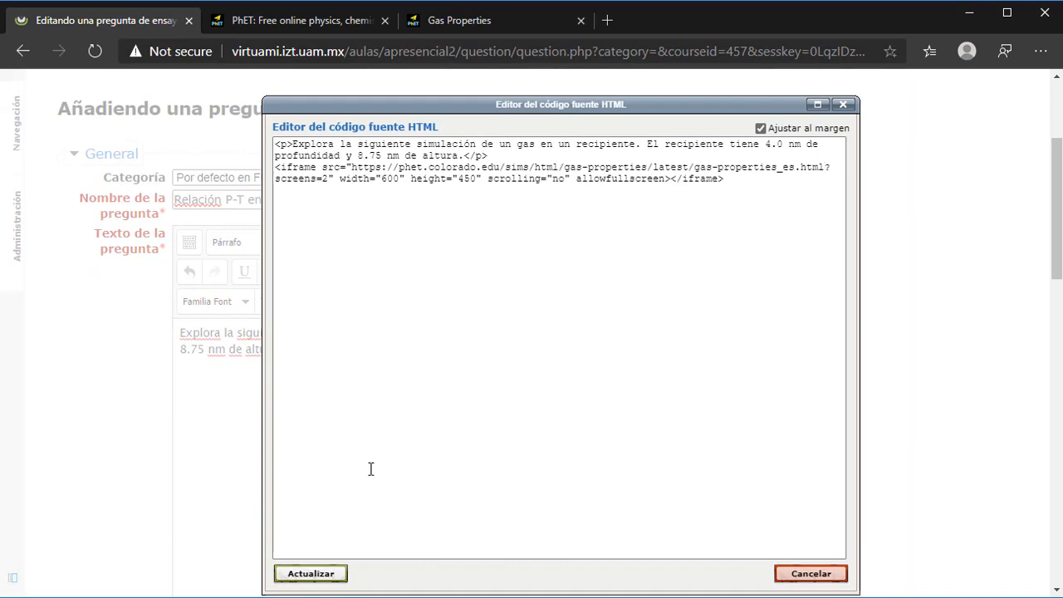
- Apply the edited HTML source to the question text and check the embedded simulation in the editor
{"action": "left_click", "coordinate": [311, 574]}
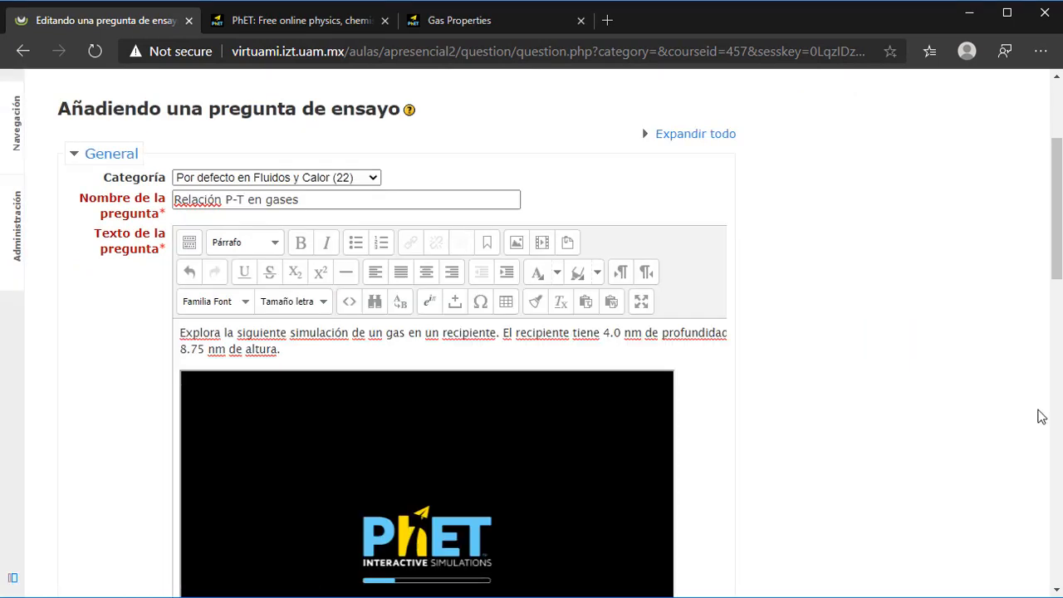
{"action": "scroll", "coordinate": [1042, 417], "scroll_direction": "down", "scroll_amount": 2}
{"action": "scroll", "coordinate": [1042, 416], "scroll_direction": "down", "scroll_amount": 1}
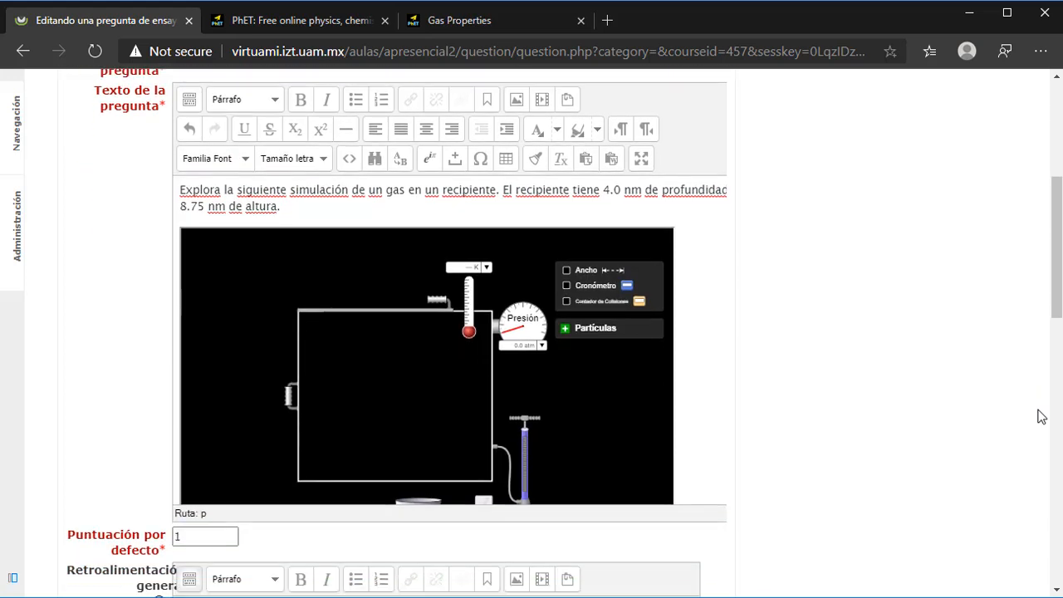
- Below the simulation, add the Spanish instructions to find the P-V relation, plan measurements, graph the data in a spreadsheet and upload the file
{"action": "left_click", "coordinate": [708, 409]}
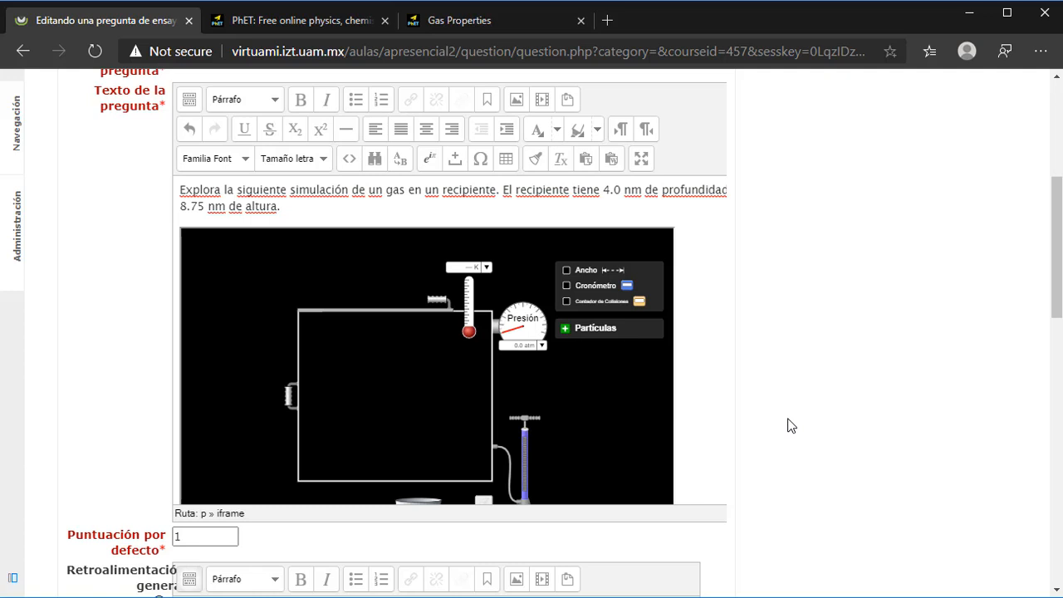
{"action": "key", "text": "Return"}
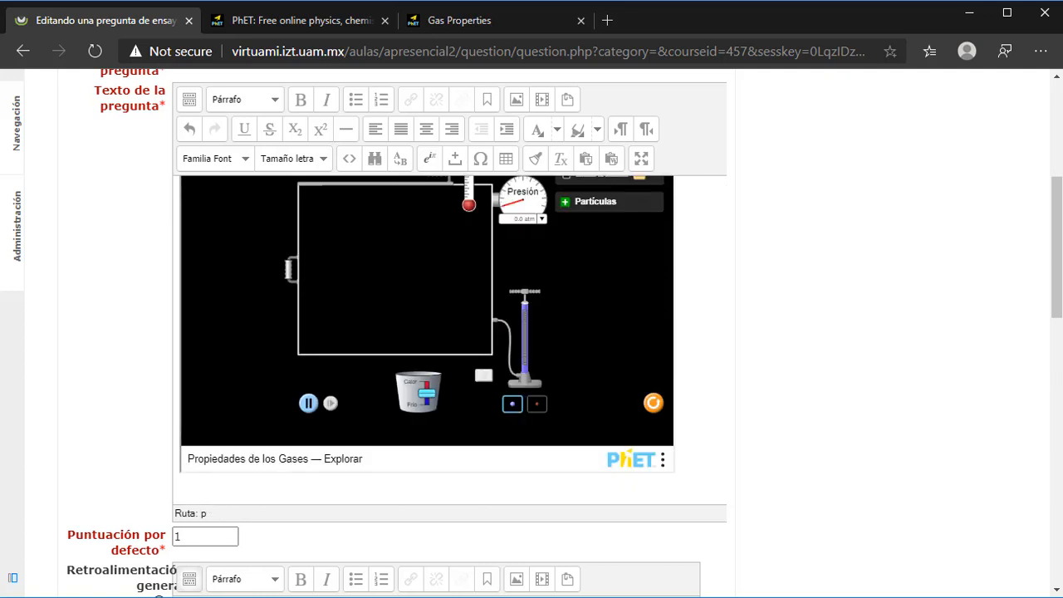
{"action": "type", "text": "En esta actividad queremos encontrar la relación entre la presión (P) y el volumen (V) que ocupa el gas cuando las demás variables son constantes. Piensa en una serie de mediciones que te permitan determinar la relación P-V. Contesta lo que se pide abajo y después lleva a cabo tus experimentos. Utiliza una hoja de cálulo para graficar tus datos y determina la relación entre P y V. Asegúrate de subir tu archivo."}
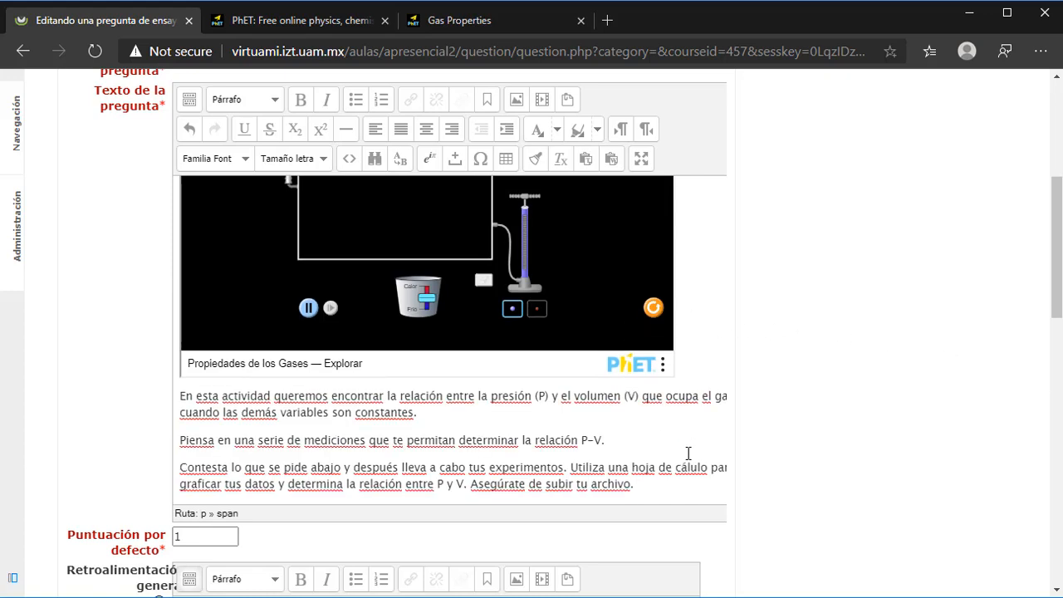
- In the response options, allow 1 attached file and require 1 attachment
{"action": "scroll", "coordinate": [833, 464], "scroll_direction": "down", "scroll_amount": 3}
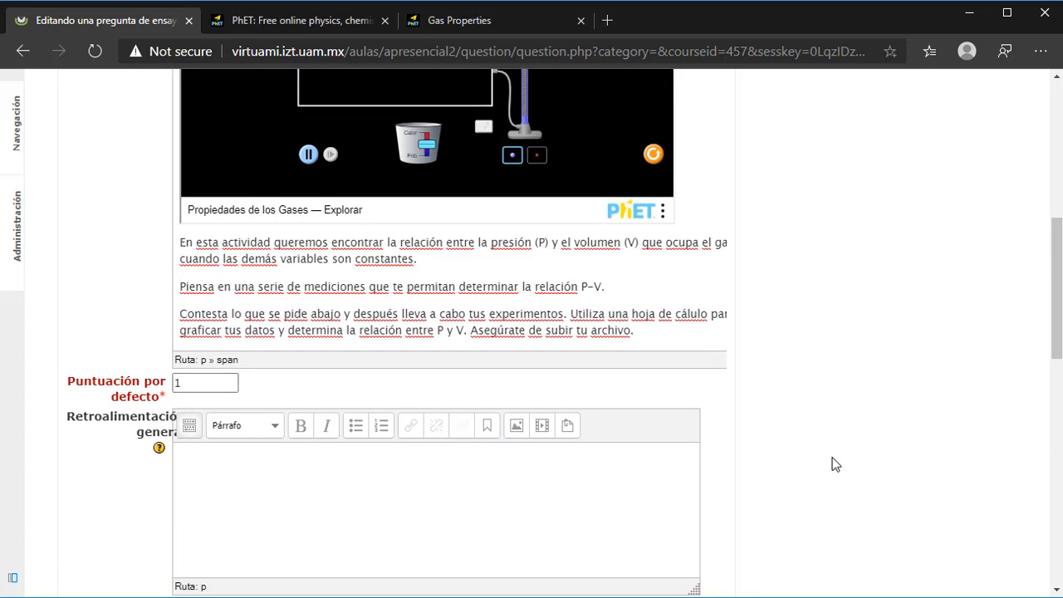
{"action": "scroll", "coordinate": [833, 463], "scroll_direction": "down", "scroll_amount": 5}
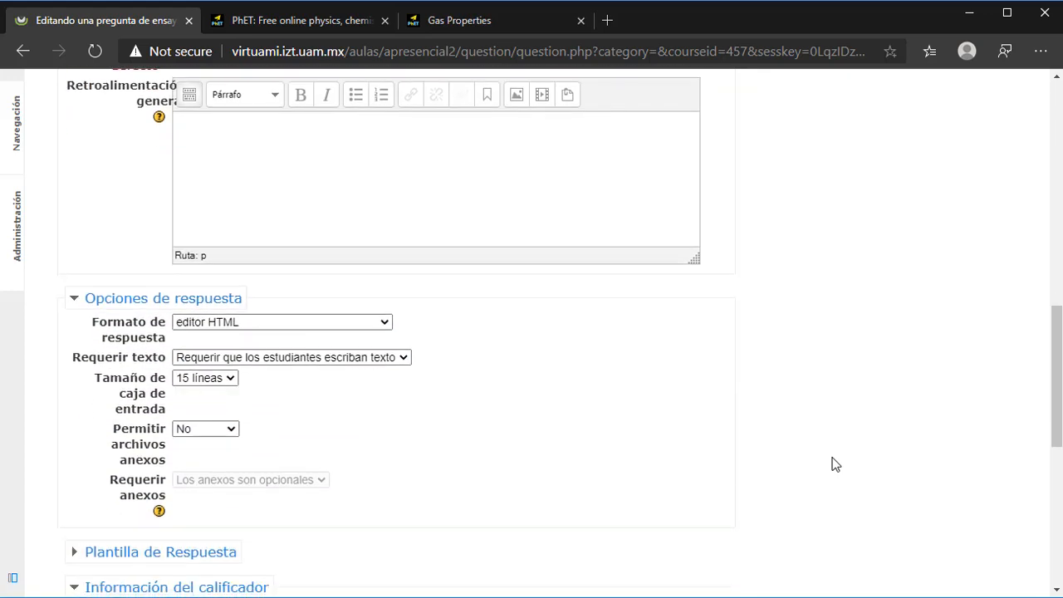
{"action": "scroll", "coordinate": [833, 463], "scroll_direction": "down", "scroll_amount": 1}
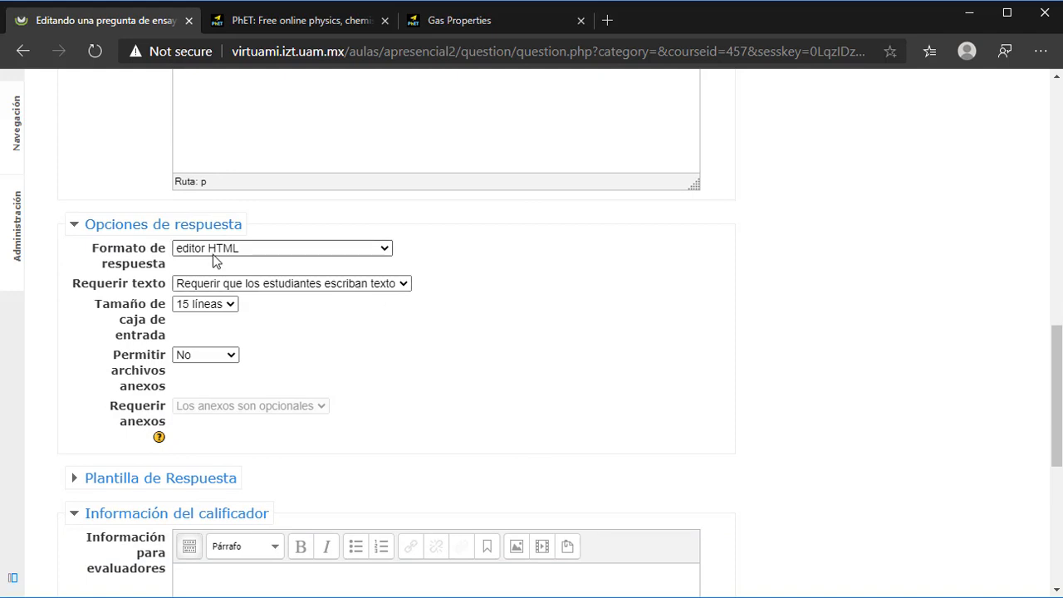
{"action": "left_click", "coordinate": [387, 254]}
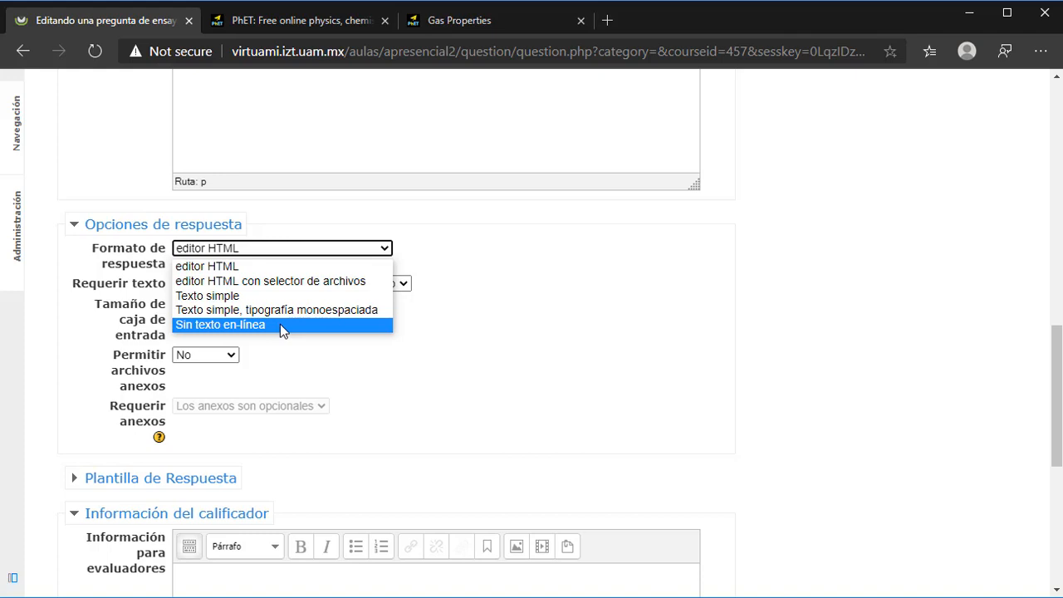
{"action": "left_click", "coordinate": [400, 395]}
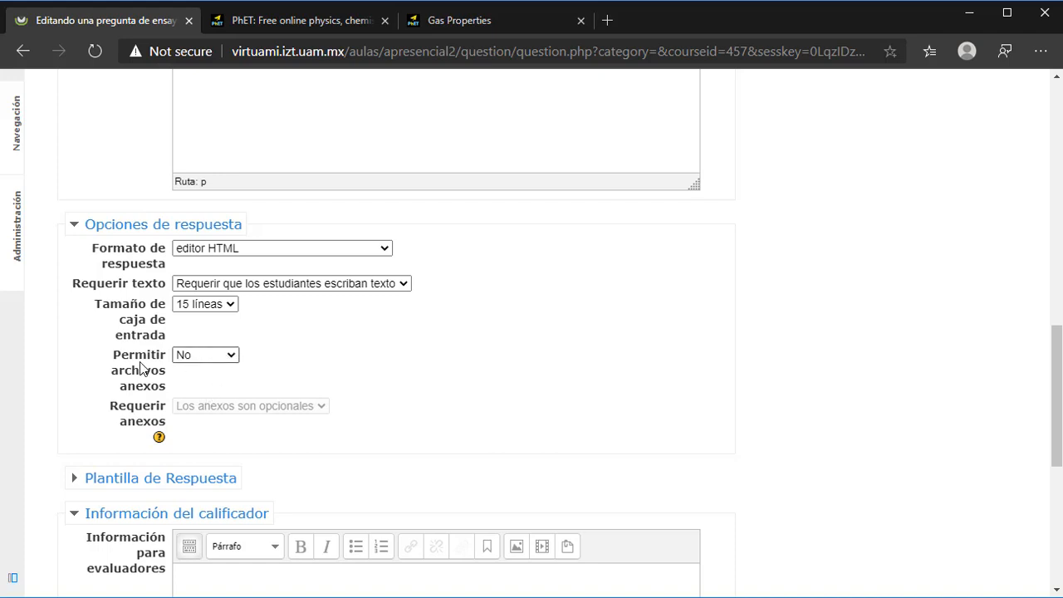
{"action": "left_click", "coordinate": [232, 358]}
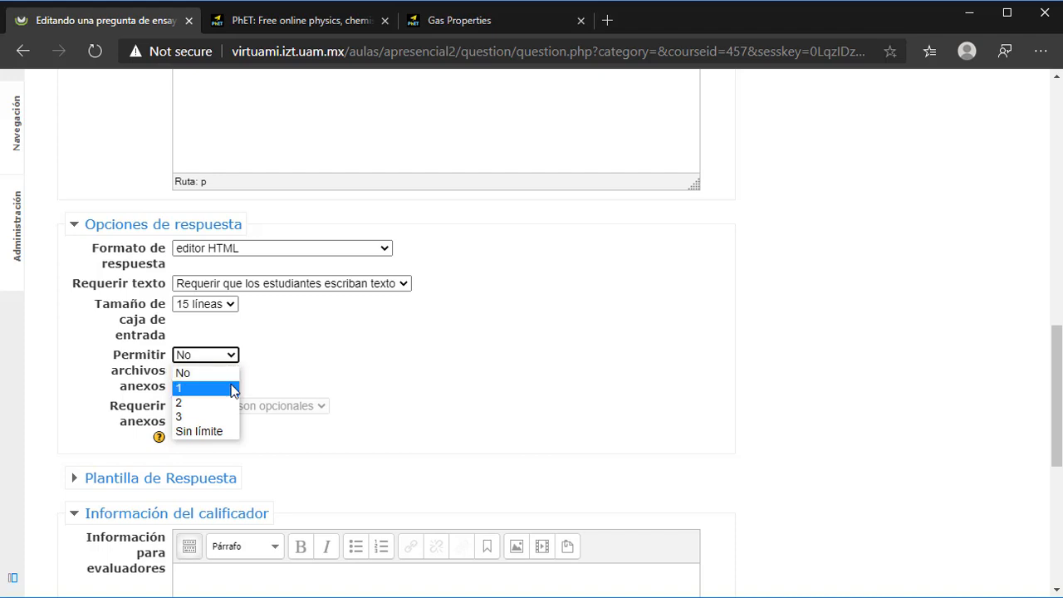
{"action": "left_click", "coordinate": [232, 389]}
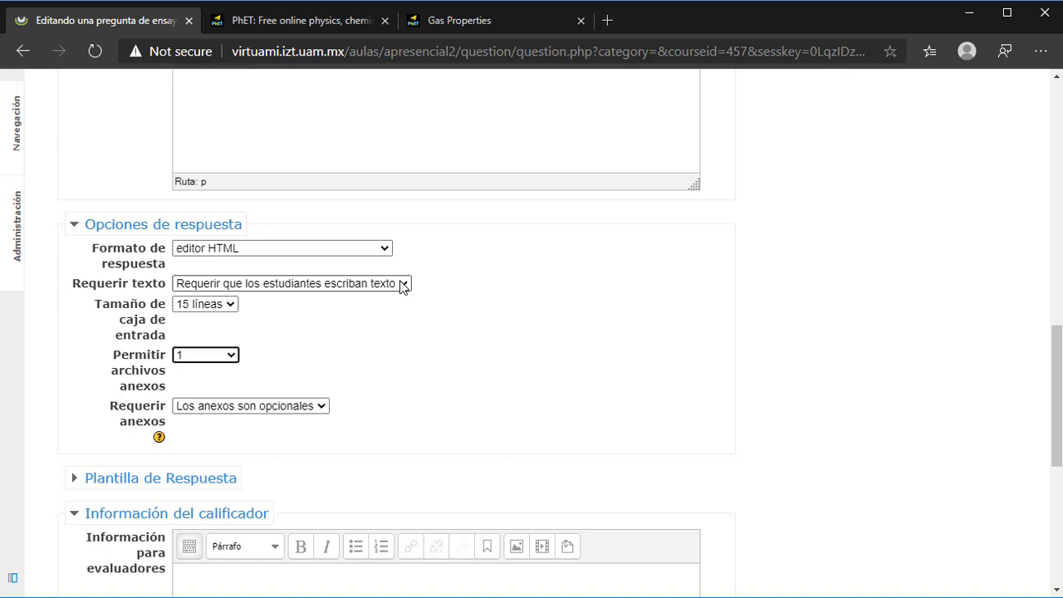
{"action": "left_click", "coordinate": [320, 411]}
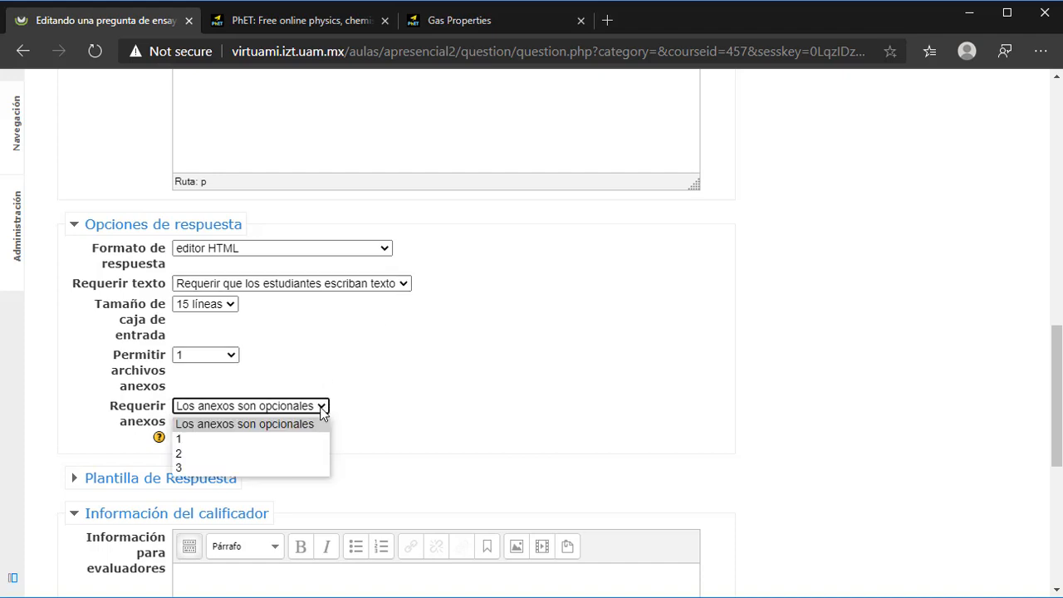
{"action": "left_click", "coordinate": [278, 440]}
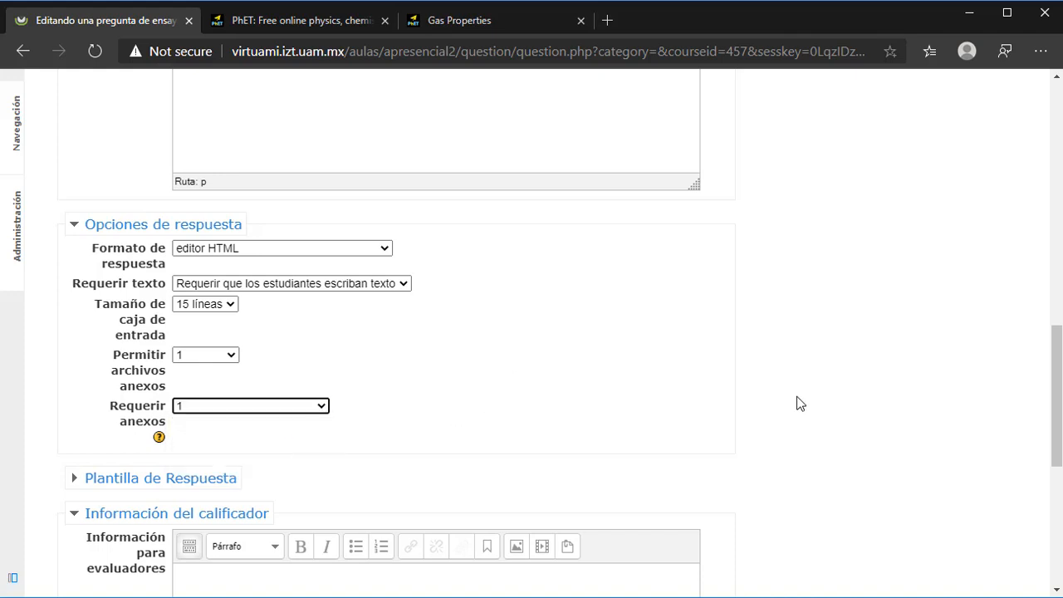
- Fill the response template with three numbered bold questions on measuring method, uncertainty estimation and the P-V relation found, each with an answer placeholder
{"action": "scroll", "coordinate": [798, 403], "scroll_direction": "down", "scroll_amount": 2}
{"action": "scroll", "coordinate": [800, 403], "scroll_direction": "down", "scroll_amount": 1}
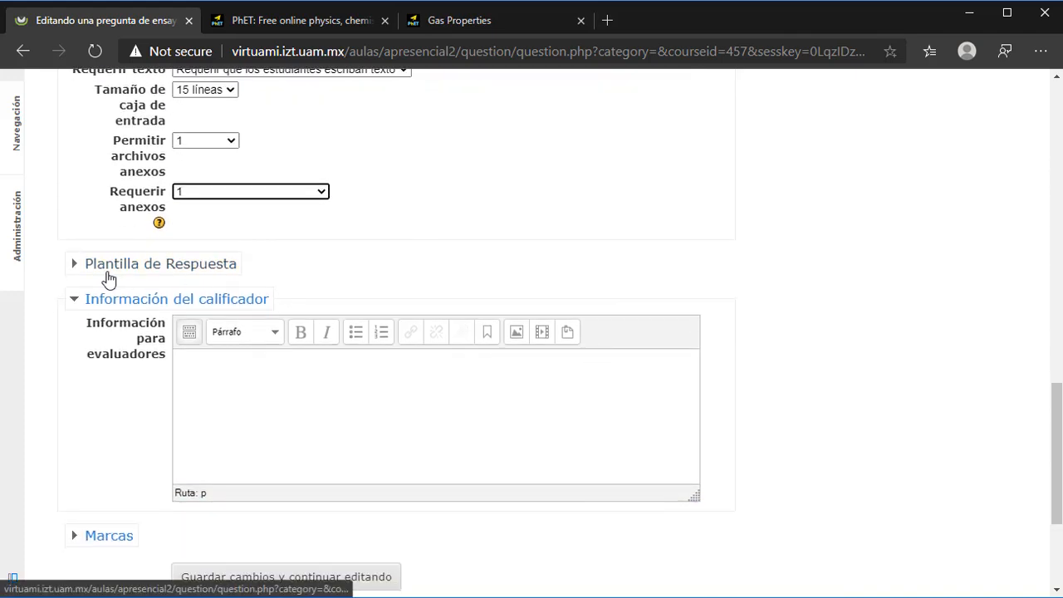
{"action": "left_click", "coordinate": [74, 272]}
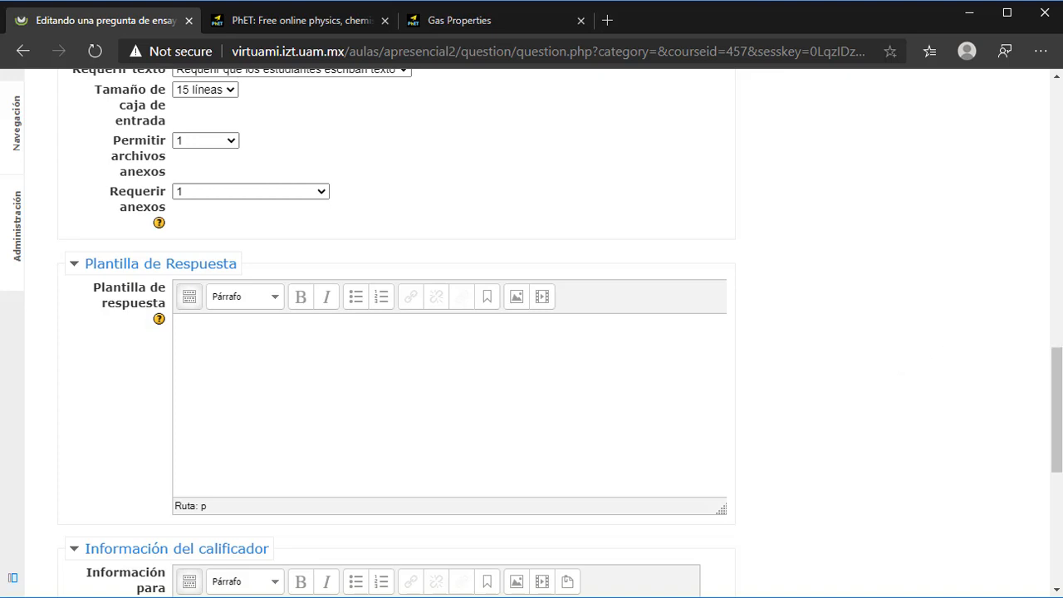
{"action": "key", "text": "ctrl+v"}
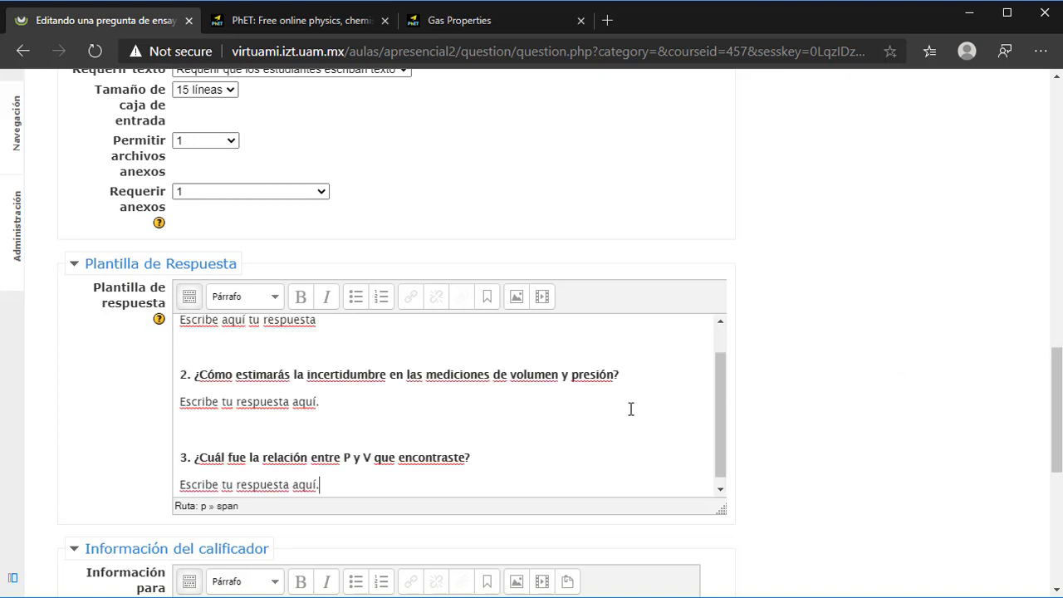
{"action": "scroll", "coordinate": [631, 409], "scroll_direction": "up", "scroll_amount": 3}
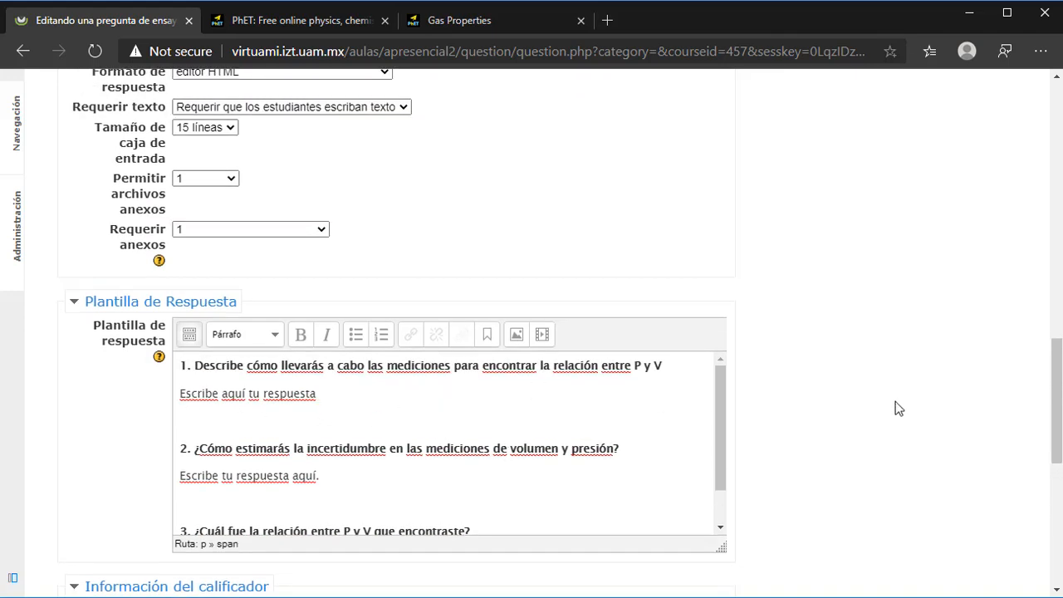
- Enter the evaluator information as "Considere lo siguiente al calificar:" with five numbered criteria on data pairs, labelled graph, log-log graph, uncertainty method and P-V relation
{"action": "scroll", "coordinate": [895, 401], "scroll_direction": "down", "scroll_amount": 1}
{"action": "scroll", "coordinate": [895, 408], "scroll_direction": "down", "scroll_amount": 2}
{"action": "scroll", "coordinate": [896, 402], "scroll_direction": "down", "scroll_amount": 3}
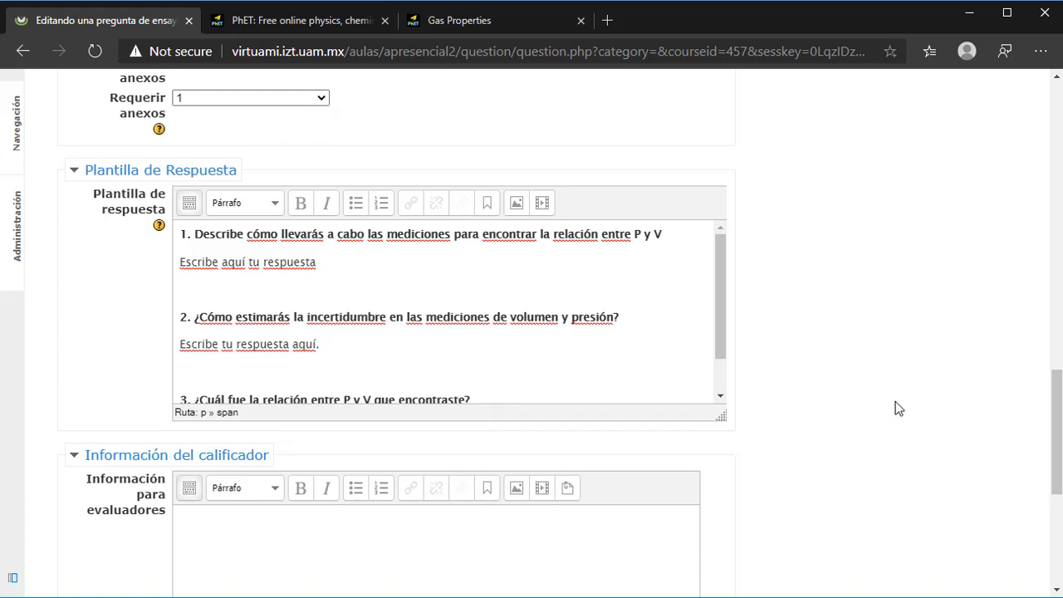
{"action": "scroll", "coordinate": [865, 319], "scroll_direction": "down", "scroll_amount": 1}
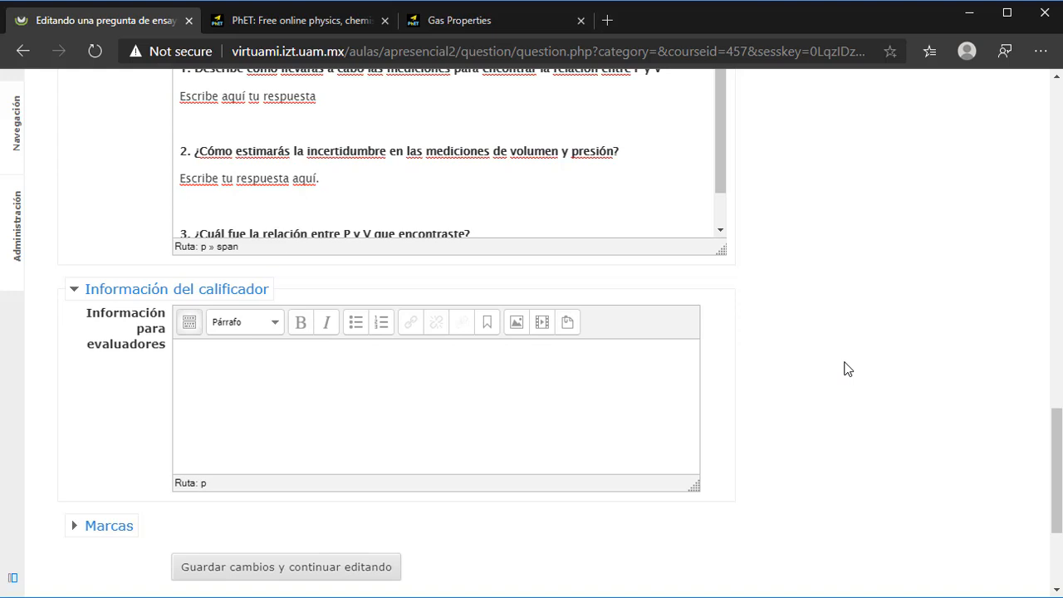
{"action": "type", "text": "Que se hayan utilizado al menos cinco pares de datos. Que se presente la gráfica de los datos. La gráfica debe tener los ejes etiquetados. Que se haya preparado una gráfica log-log mostrando la relación potencial entre las variables. Si las incertidumbres lo permiten, que se utilice el método del paralelogramo o mínimos cuadrados con incertidumbre. Que se obtenga la relación P-V con incertidumbre de los parámetros."}
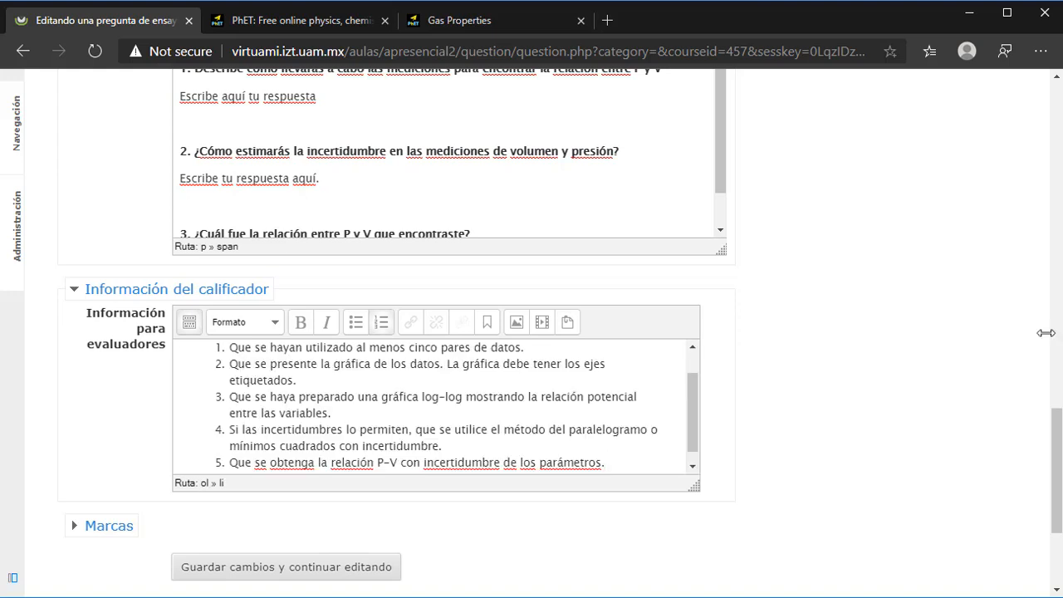
{"action": "scroll", "coordinate": [645, 387], "scroll_direction": "up", "scroll_amount": 2}
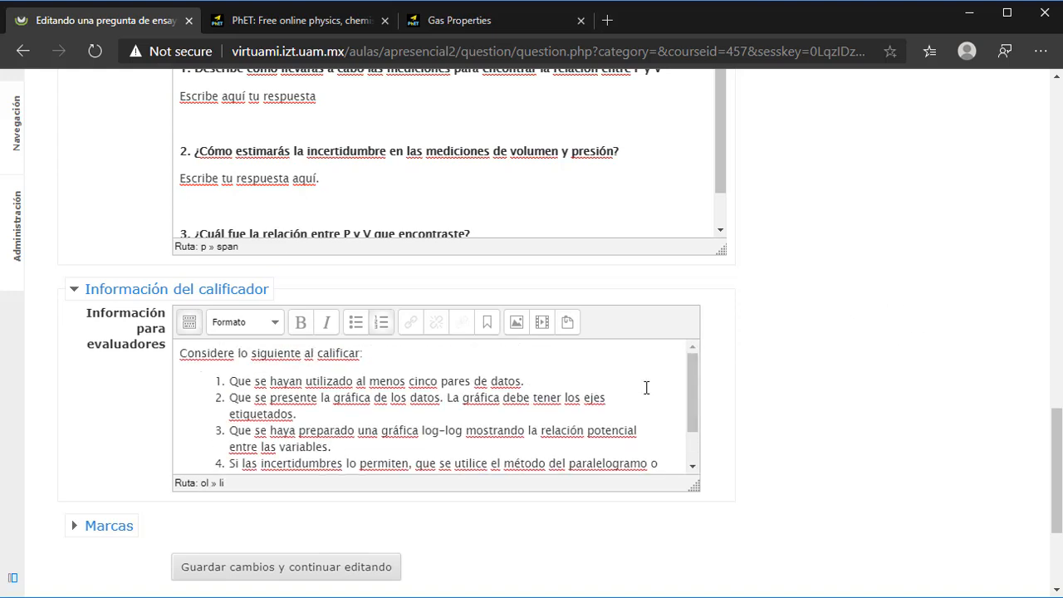
{"action": "scroll", "coordinate": [646, 387], "scroll_direction": "down", "scroll_amount": 2}
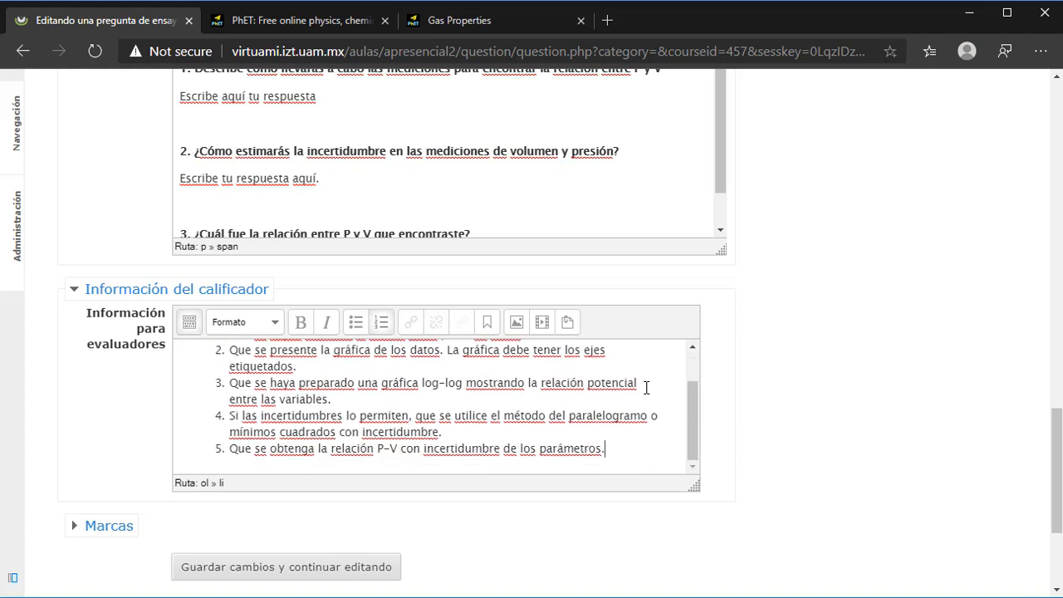
{"action": "scroll", "coordinate": [646, 387], "scroll_direction": "up", "scroll_amount": 2}
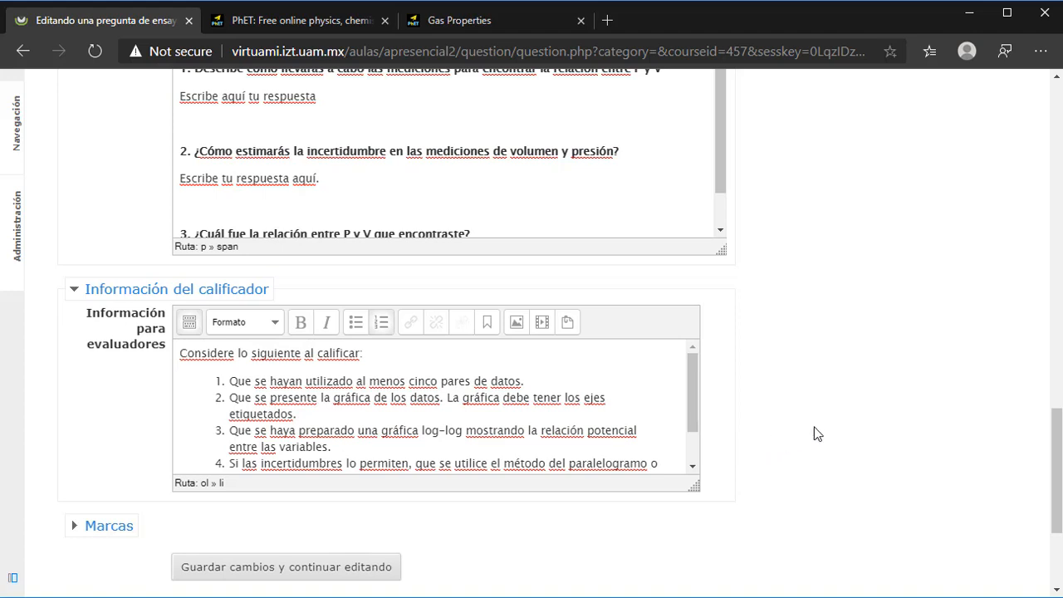
- Save the essay question's changes and continue editing it
{"action": "scroll", "coordinate": [814, 430], "scroll_direction": "down", "scroll_amount": 2}
{"action": "scroll", "coordinate": [814, 432], "scroll_direction": "down", "scroll_amount": 1}
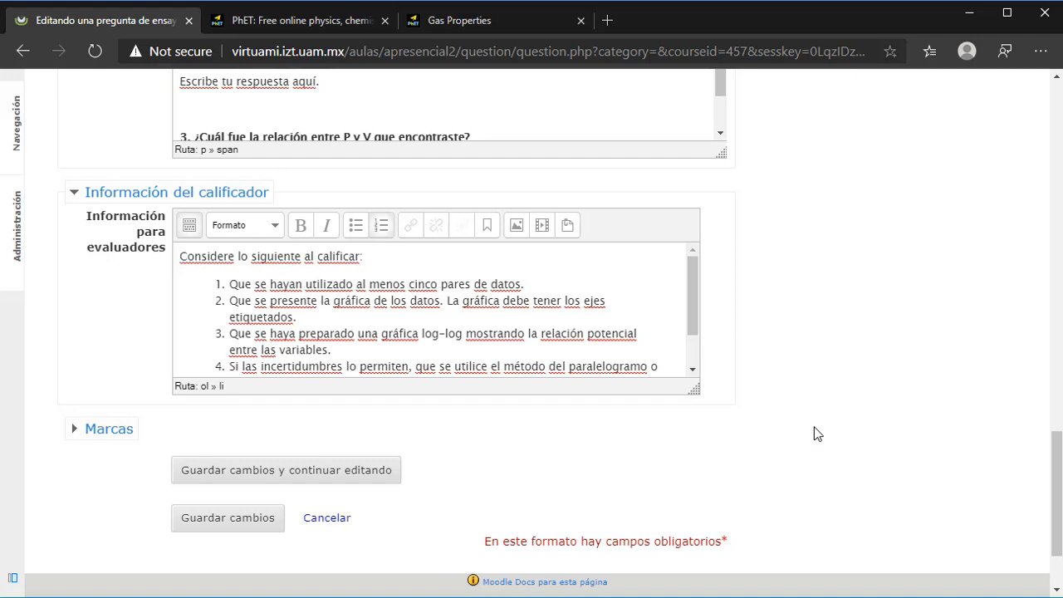
{"action": "scroll", "coordinate": [814, 432], "scroll_direction": "down", "scroll_amount": 1}
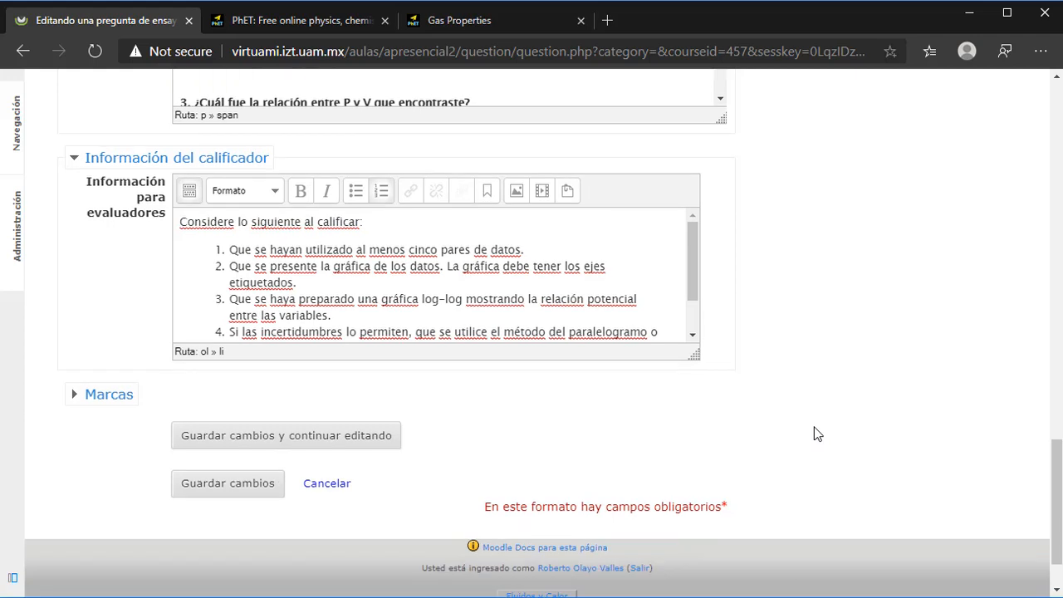
{"action": "left_click", "coordinate": [378, 436]}
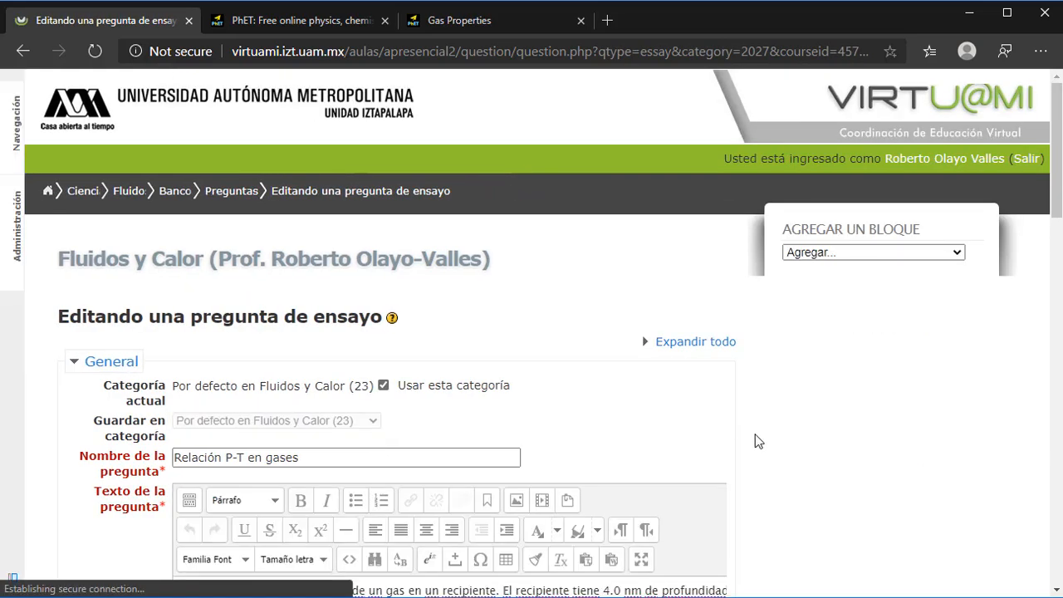
- Preview the question, examine the simulation, instructions, response template and file upload area, and close the preview
{"action": "scroll", "coordinate": [755, 442], "scroll_direction": "down", "scroll_amount": 10}
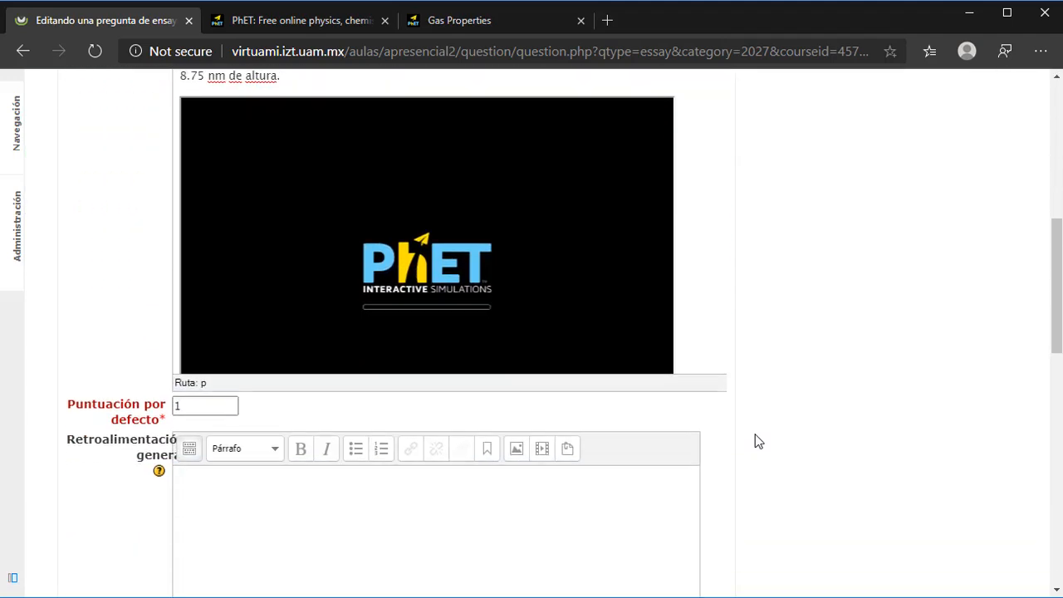
{"action": "scroll", "coordinate": [755, 441], "scroll_direction": "down", "scroll_amount": 6}
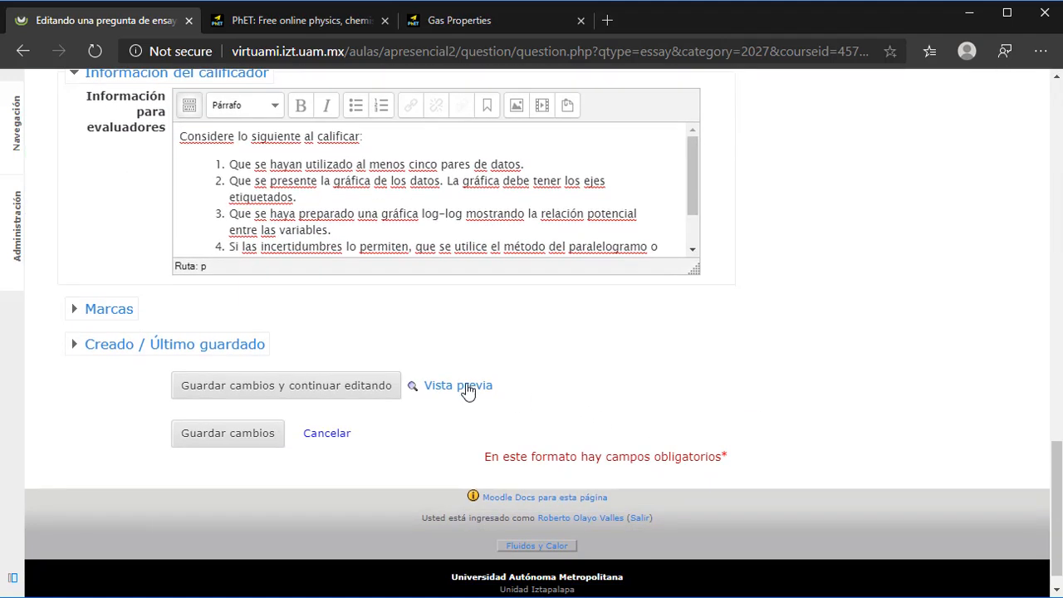
{"action": "left_click", "coordinate": [468, 387]}
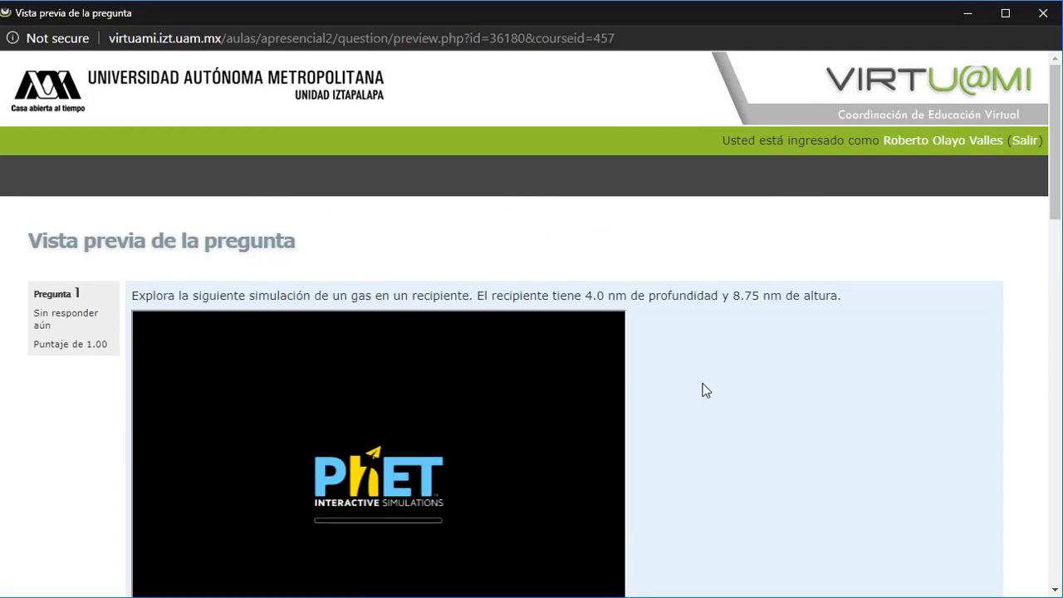
{"action": "scroll", "coordinate": [971, 395], "scroll_direction": "down", "scroll_amount": 2}
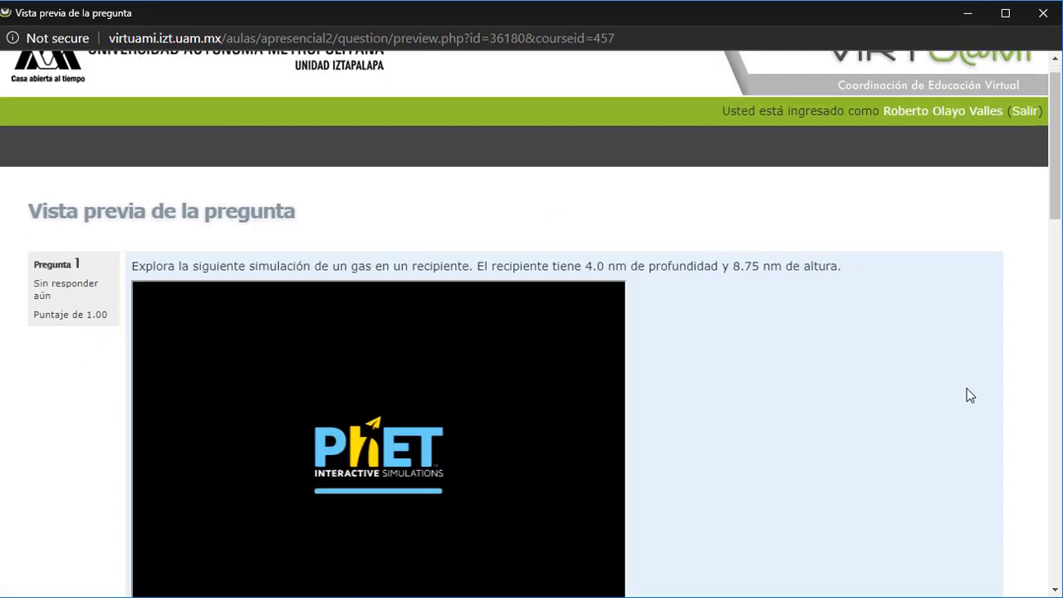
{"action": "scroll", "coordinate": [970, 396], "scroll_direction": "down", "scroll_amount": 2}
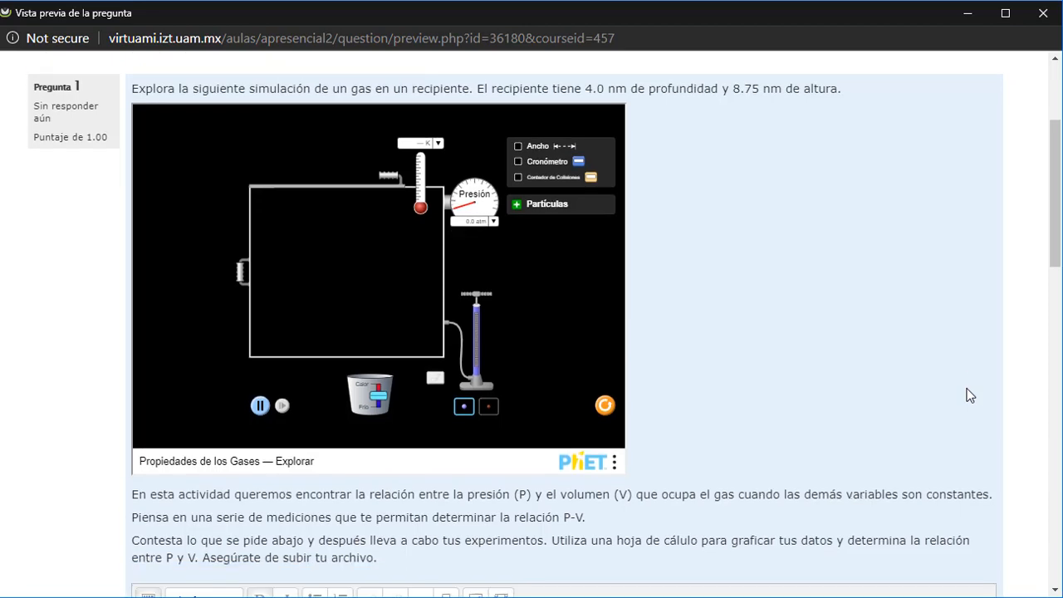
{"action": "scroll", "coordinate": [970, 395], "scroll_direction": "down", "scroll_amount": 4}
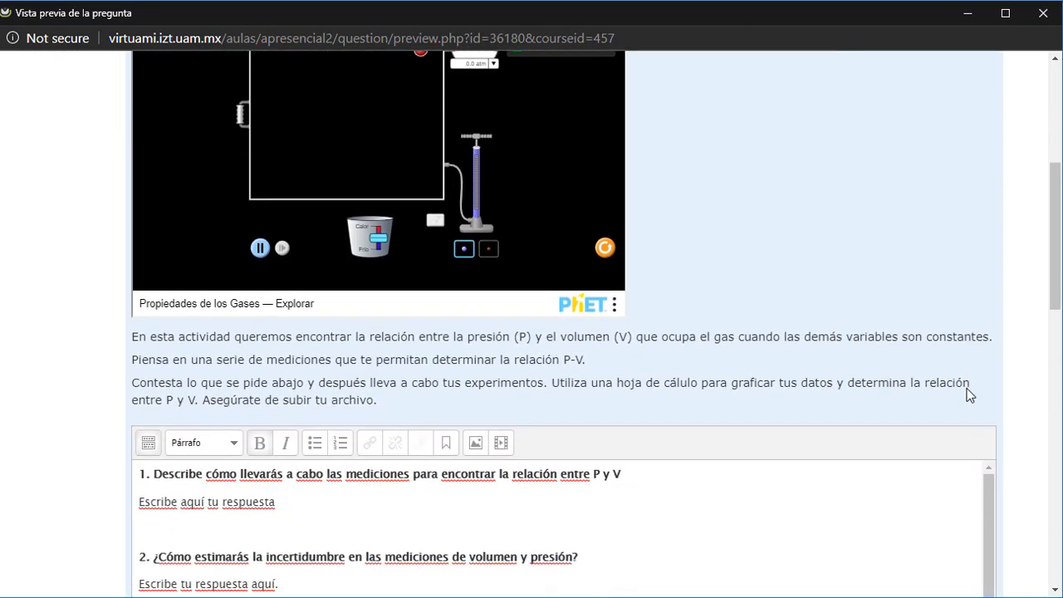
{"action": "scroll", "coordinate": [970, 396], "scroll_direction": "down", "scroll_amount": 1}
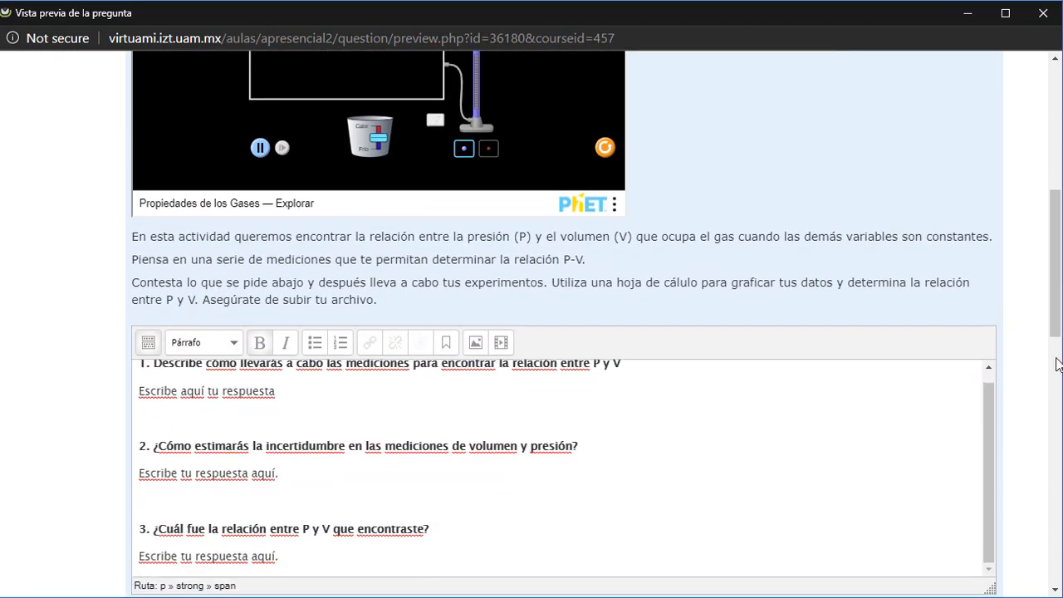
{"action": "scroll", "coordinate": [1040, 366], "scroll_direction": "down", "scroll_amount": 2}
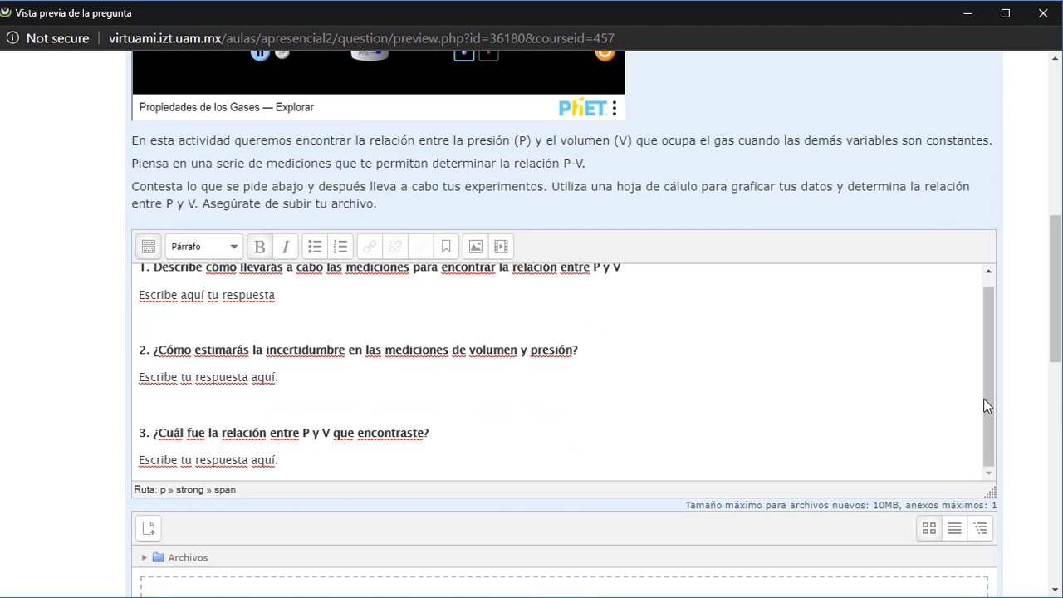
{"action": "scroll", "coordinate": [1026, 418], "scroll_direction": "down", "scroll_amount": 3}
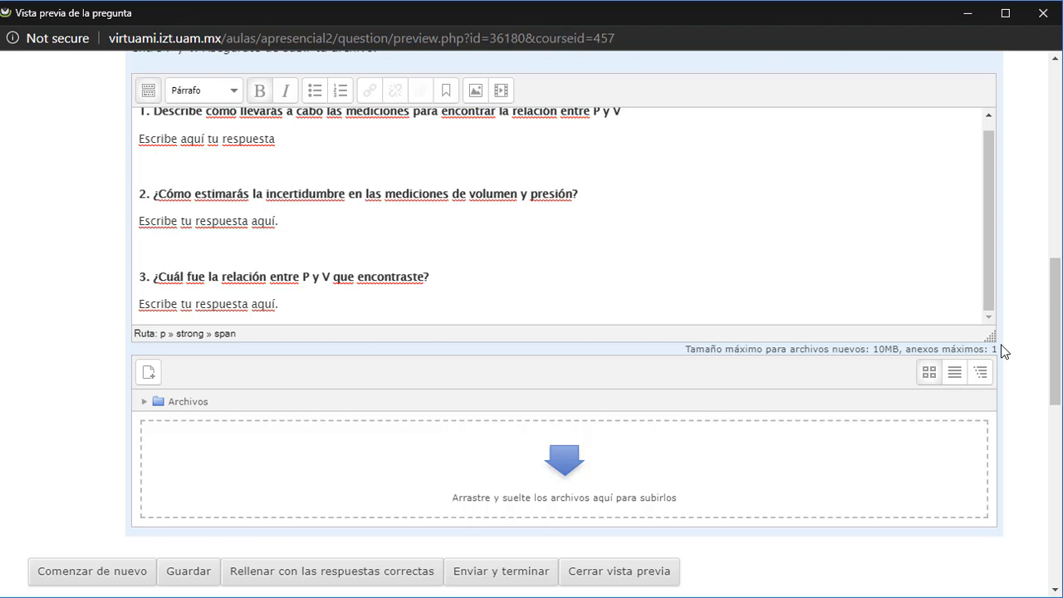
{"action": "left_click", "coordinate": [637, 576]}
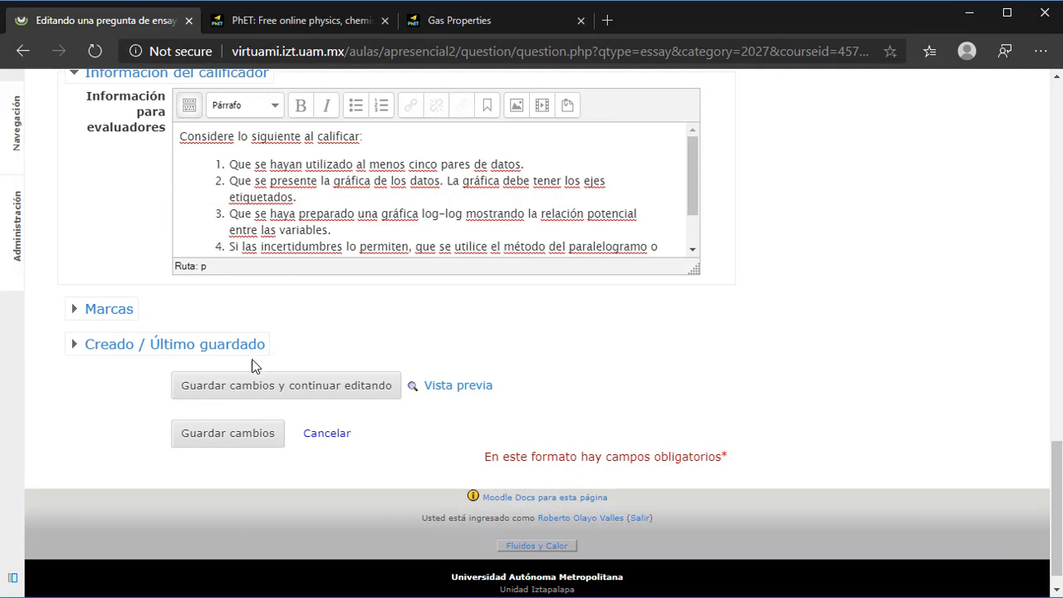
- Save the finished essay question and leave its editing form
{"action": "left_click", "coordinate": [235, 433]}
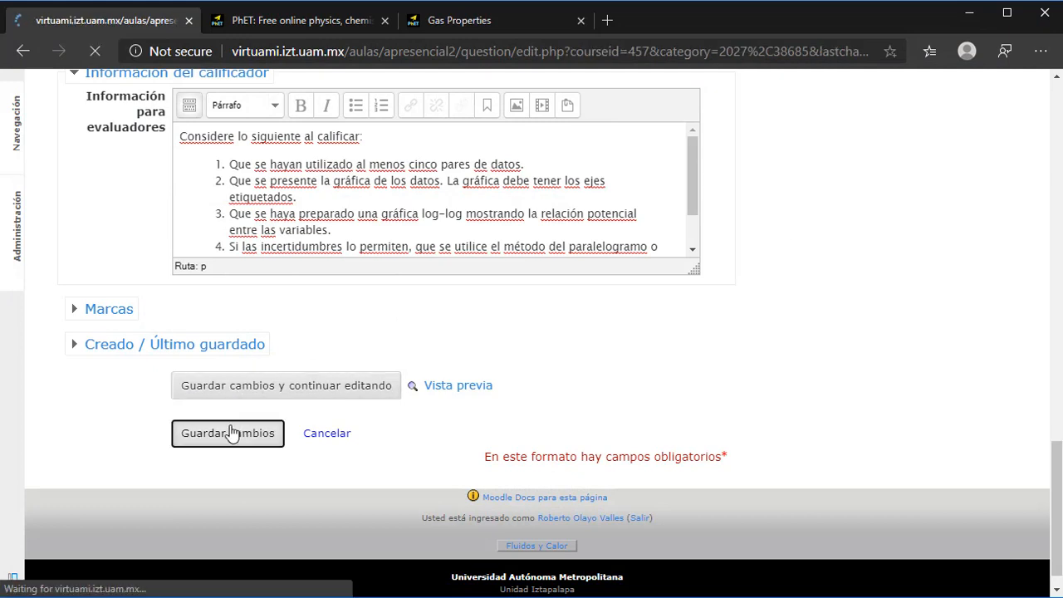